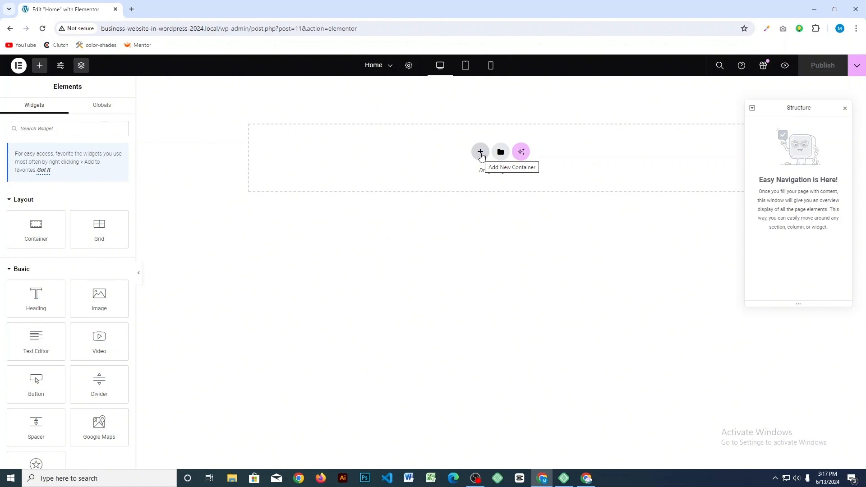
Add a new single-column flexbox container with downward direction and set its content width to Full Width.
{"action": "left_click", "coordinate": [481, 152]}
{"action": "left_click", "coordinate": [471, 186]}
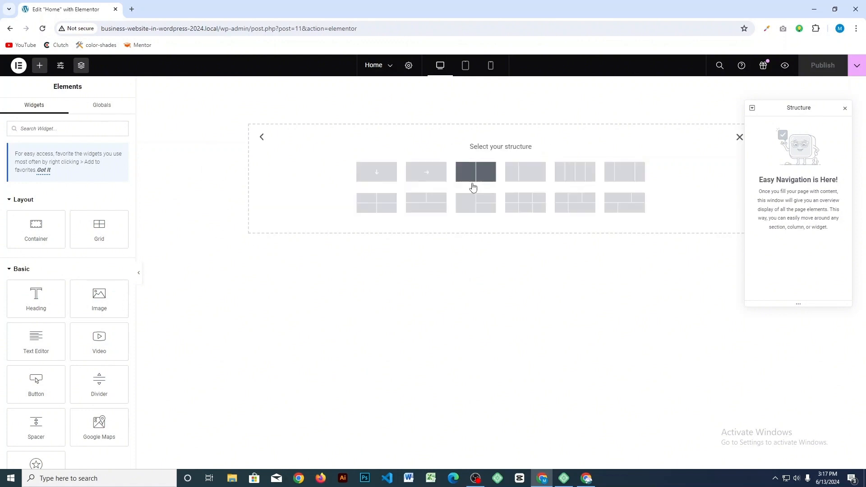
{"action": "left_click", "coordinate": [387, 175]}
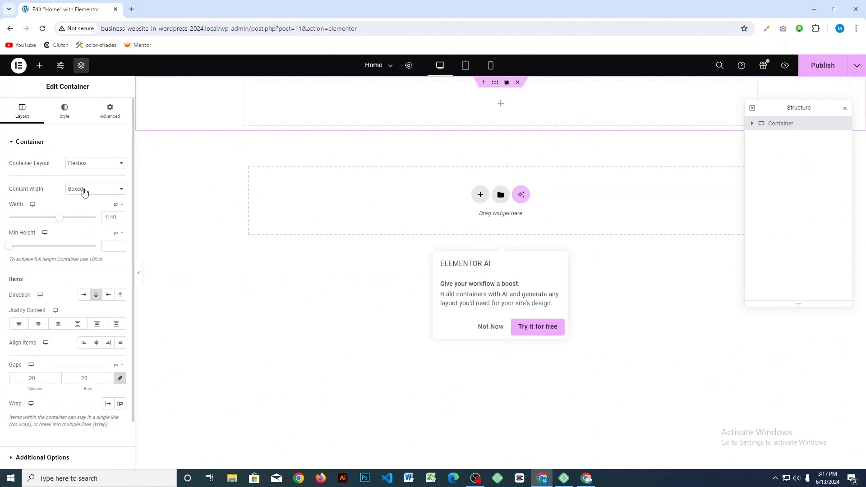
{"action": "left_click", "coordinate": [84, 192]}
{"action": "left_click", "coordinate": [79, 200]}
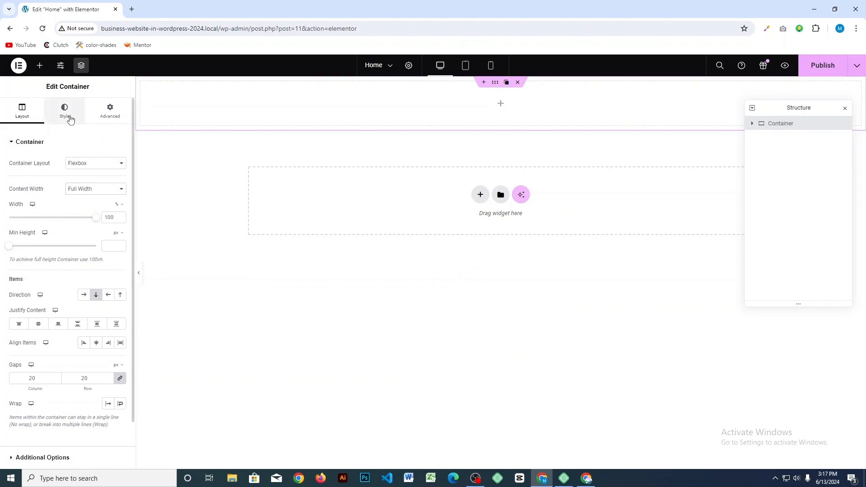
Give the container a Classic background, upload the photos from the Downloads folder and choose the moonlit forest night photo as its image.
{"action": "left_click", "coordinate": [70, 119]}
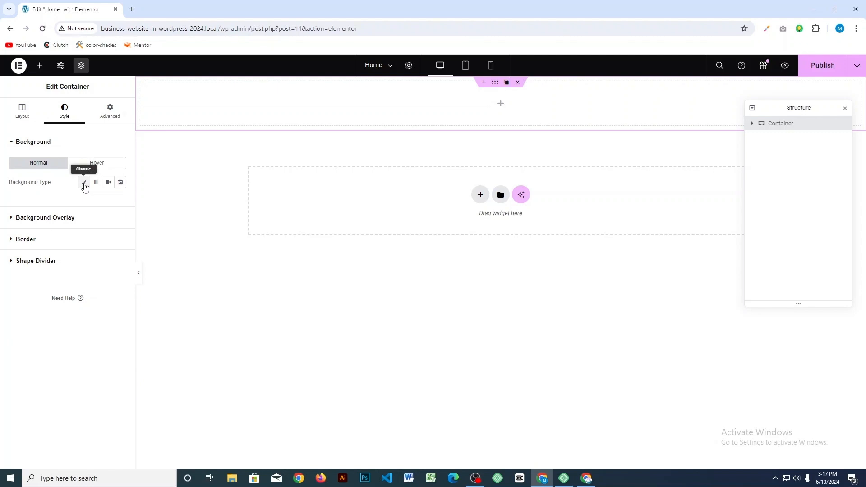
{"action": "left_click", "coordinate": [84, 183]}
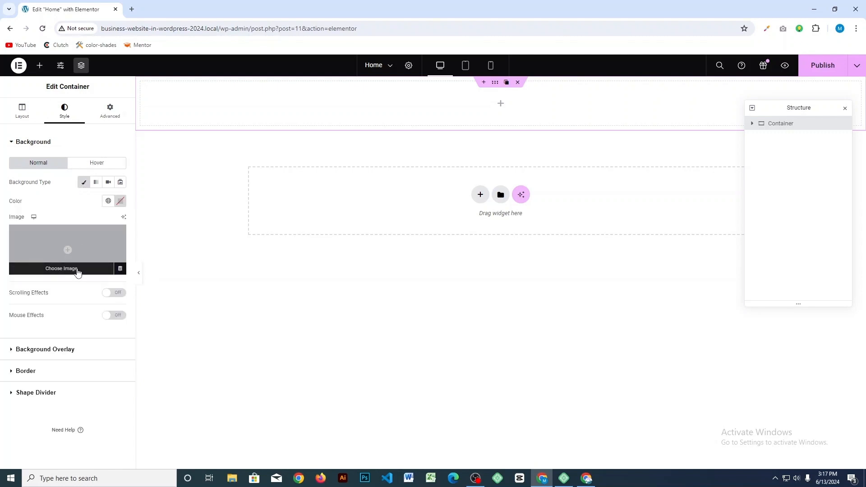
{"action": "left_click", "coordinate": [78, 271]}
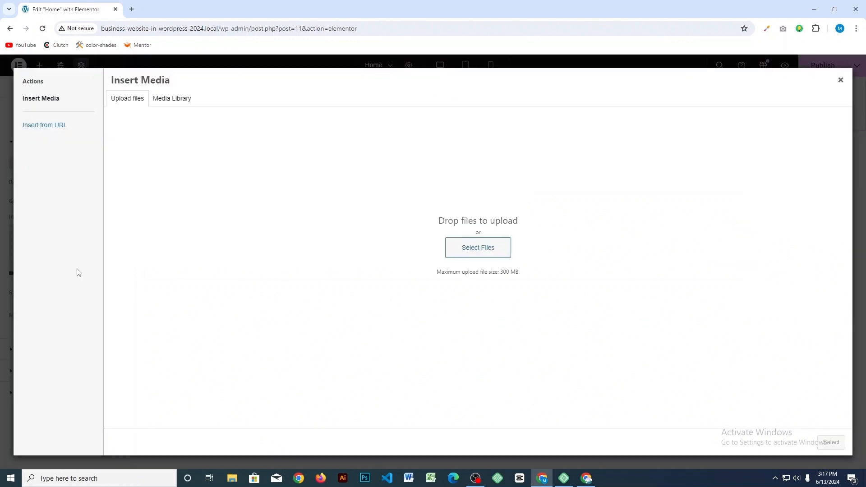
{"action": "left_click", "coordinate": [467, 249]}
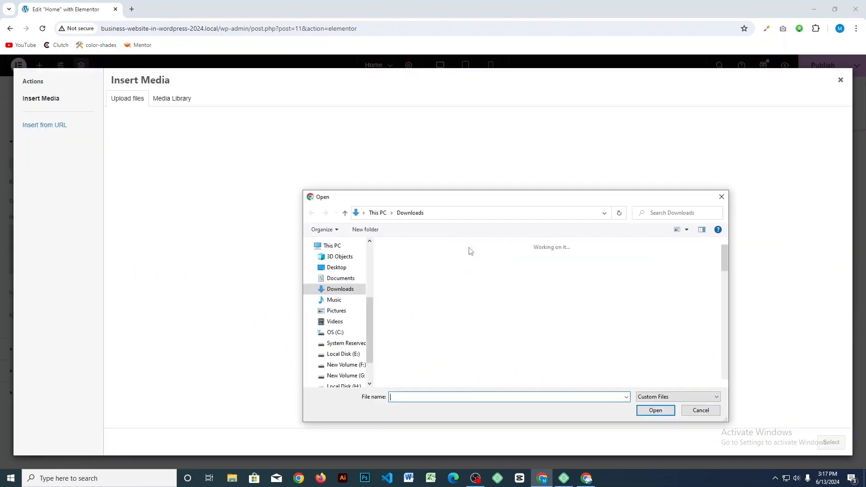
{"action": "left_click_drag", "start_coordinate": [383, 254], "coordinate": [687, 297]}
{"action": "left_click", "coordinate": [654, 409]}
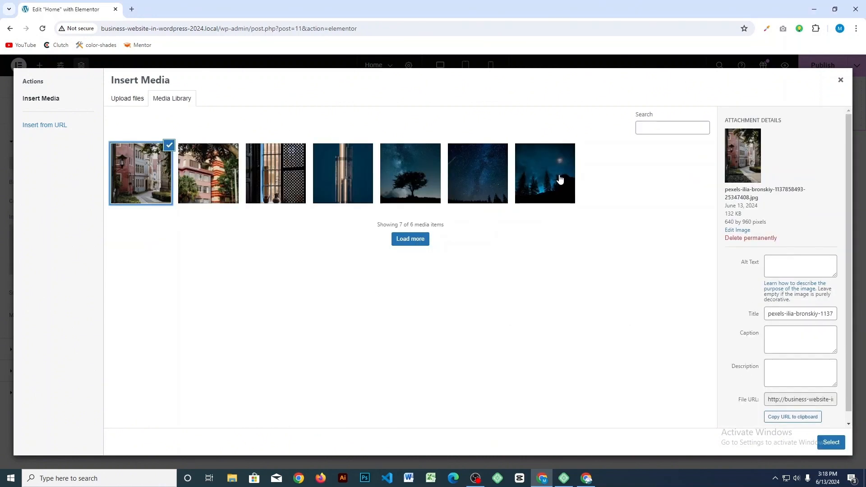
{"action": "left_click", "coordinate": [560, 179]}
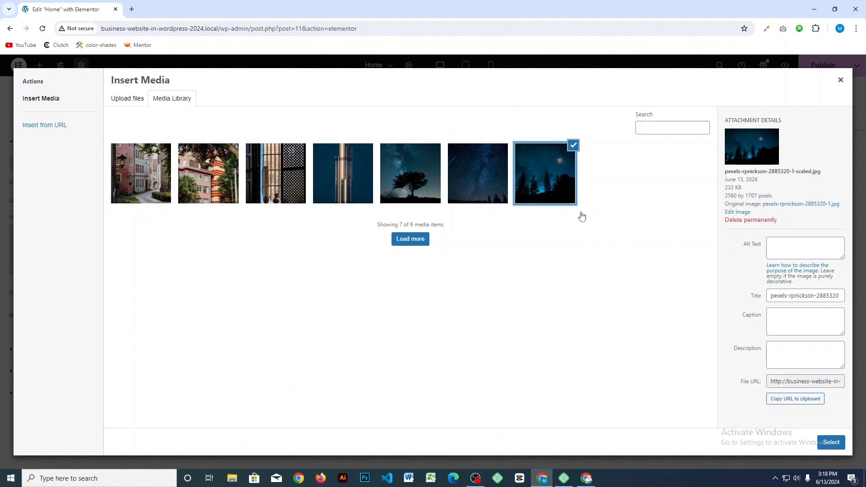
{"action": "left_click", "coordinate": [831, 446]}
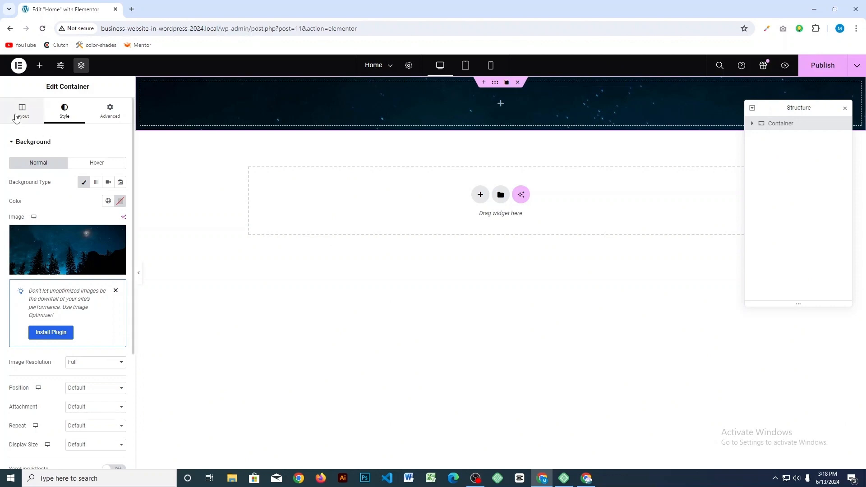
Set the container's minimum height to 100 vh.
{"action": "left_click", "coordinate": [16, 119]}
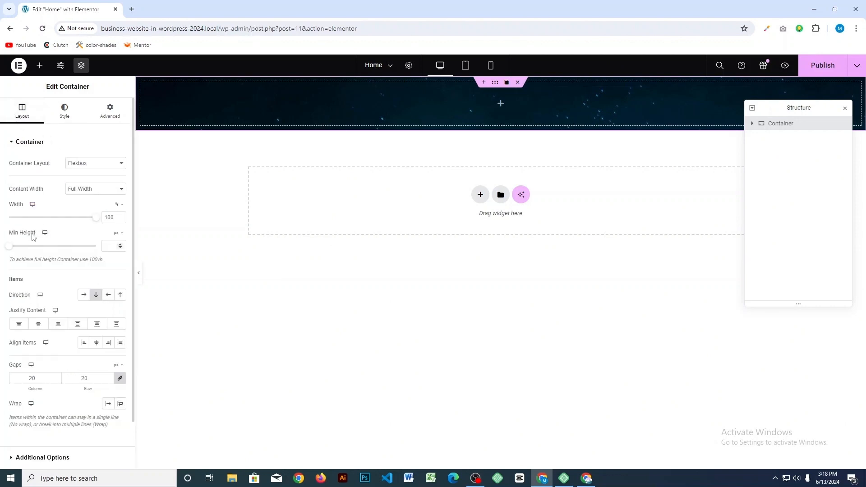
{"action": "left_click", "coordinate": [119, 234]}
{"action": "left_click", "coordinate": [118, 275]}
{"action": "left_click_drag", "start_coordinate": [8, 246], "coordinate": [113, 257]}
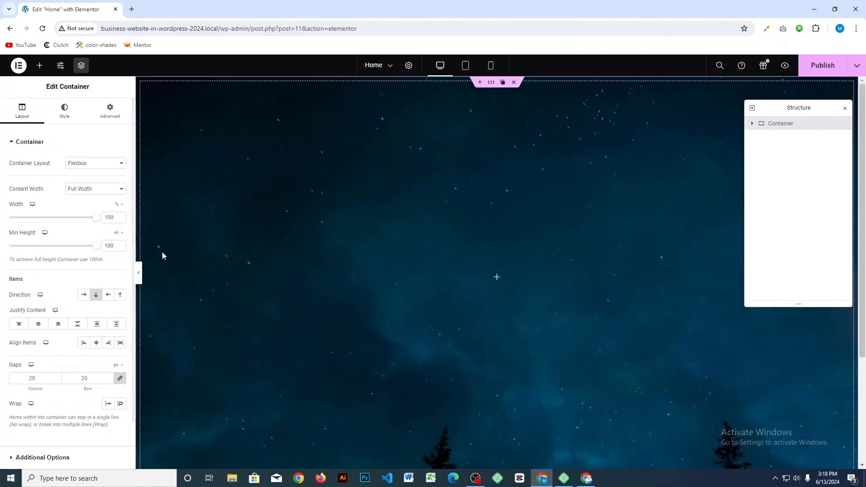
Keep the background image resolution at Full and set its position to Center Center.
{"action": "left_click", "coordinate": [64, 110]}
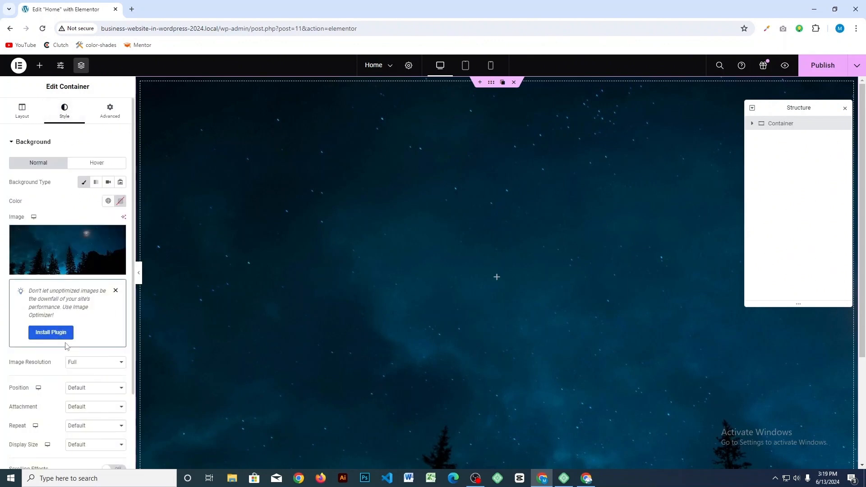
{"action": "left_click", "coordinate": [84, 364]}
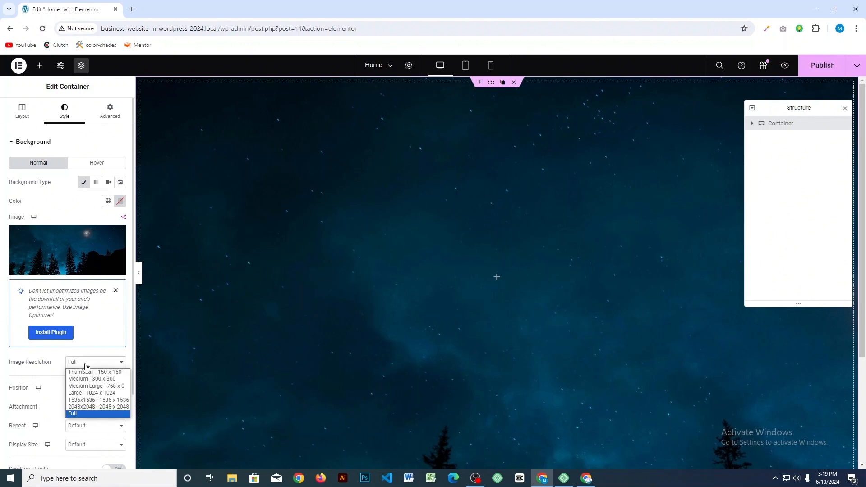
{"action": "left_click", "coordinate": [86, 413]}
{"action": "left_click", "coordinate": [93, 391]}
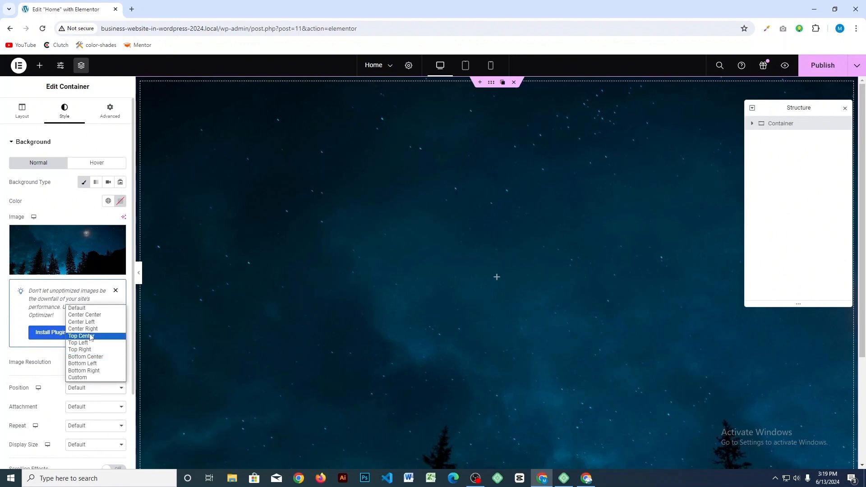
{"action": "left_click", "coordinate": [95, 319]}
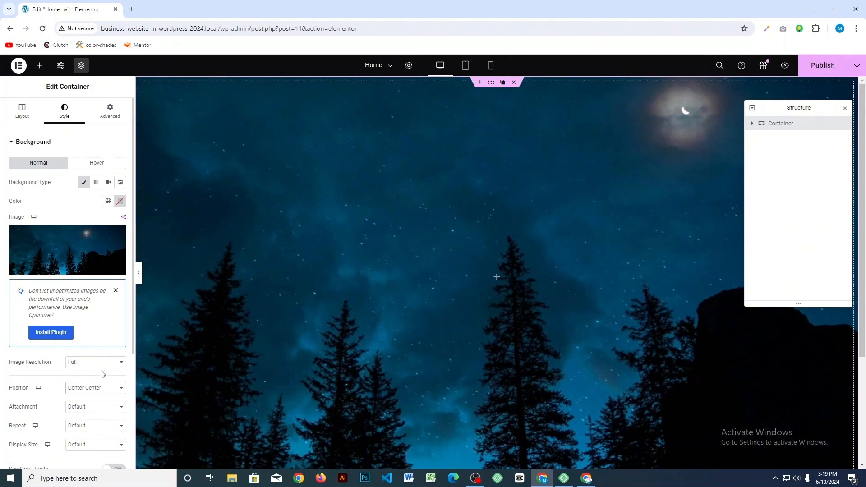
Set the background image's attachment to Fixed, repeat to No-repeat and display size to Cover.
{"action": "scroll", "coordinate": [101, 372], "scroll_direction": "down", "scroll_amount": 1}
{"action": "left_click", "coordinate": [110, 362]}
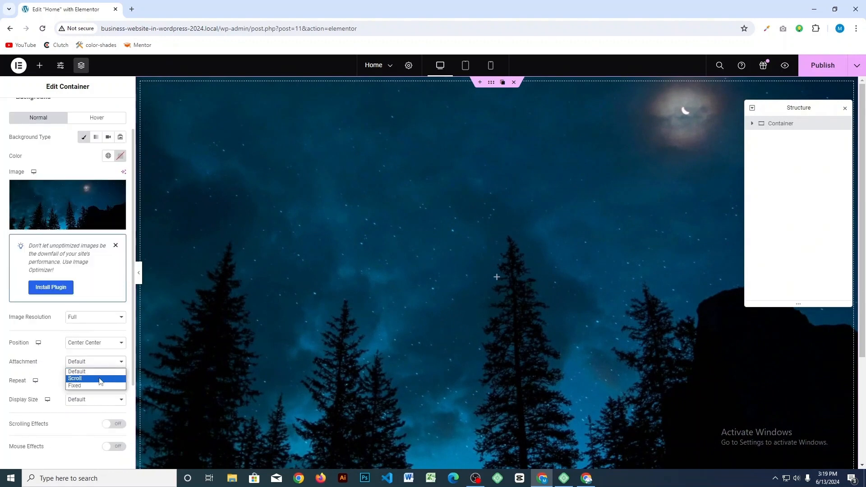
{"action": "left_click", "coordinate": [103, 385]}
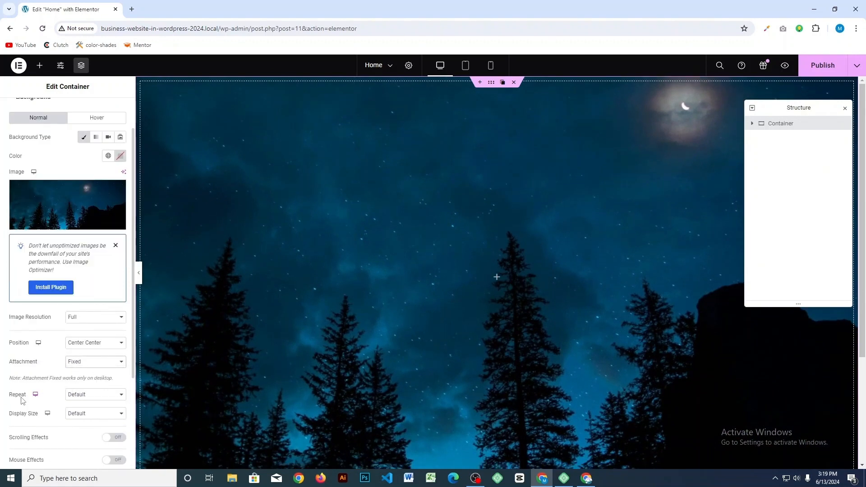
{"action": "left_click", "coordinate": [88, 396]}
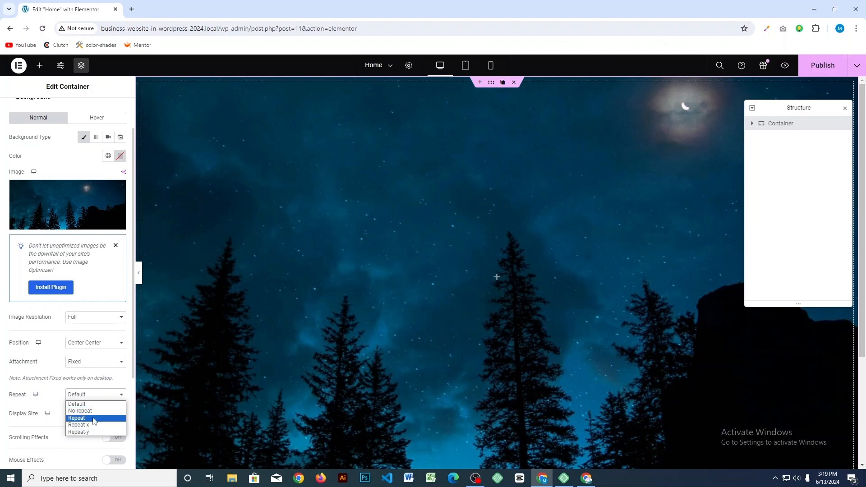
{"action": "left_click", "coordinate": [91, 411]}
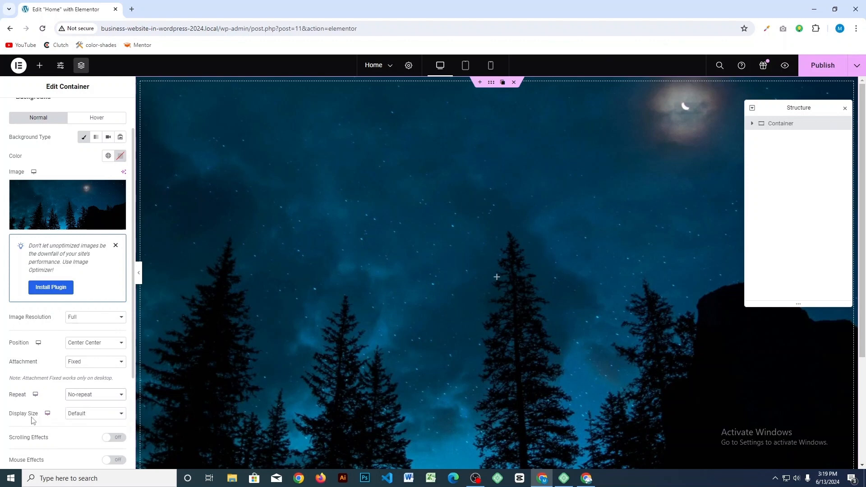
{"action": "left_click", "coordinate": [88, 417]}
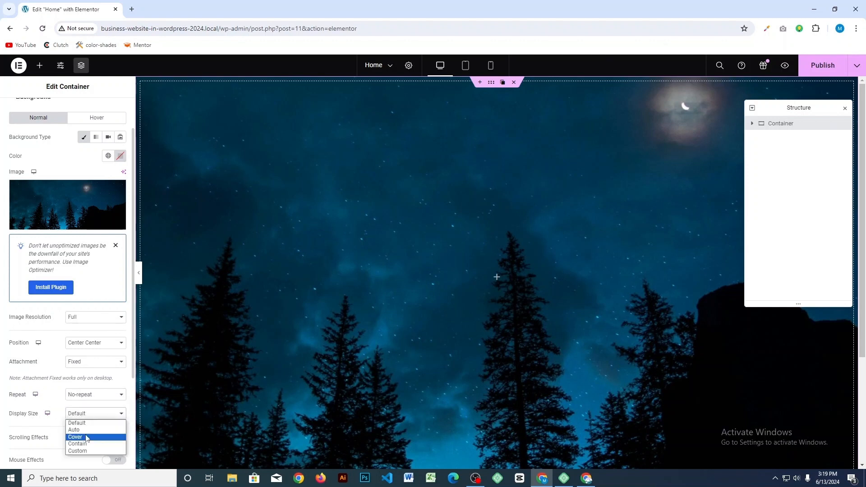
{"action": "left_click", "coordinate": [87, 438]}
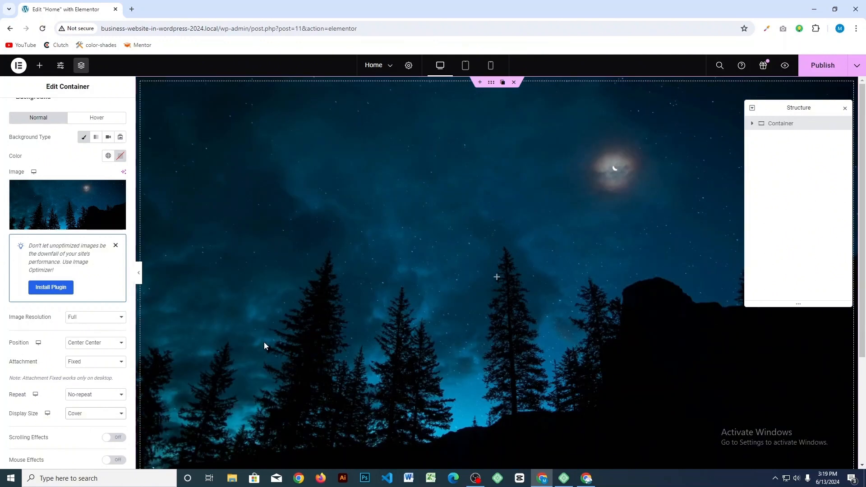
Add a Heading widget inside the container and set its title to "Sticky Store".
{"action": "left_click", "coordinate": [39, 66]}
{"action": "left_click_drag", "start_coordinate": [41, 284], "coordinate": [491, 271]}
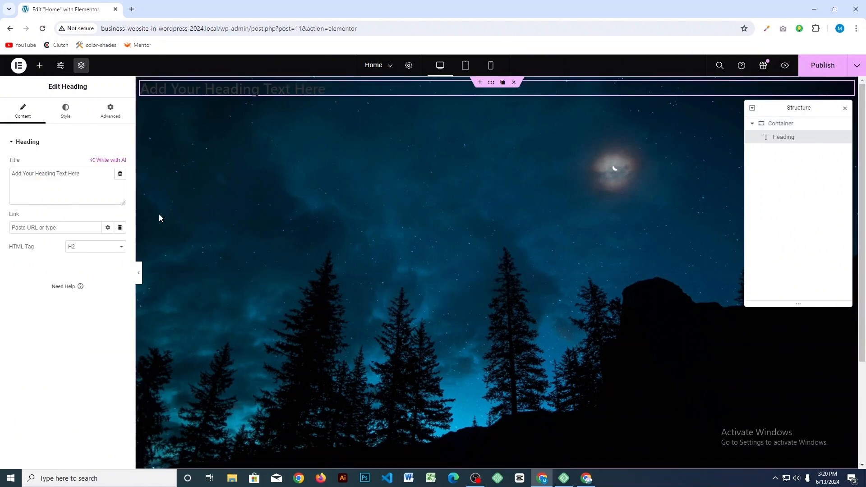
{"action": "left_click_drag", "start_coordinate": [85, 176], "coordinate": [5, 176]}
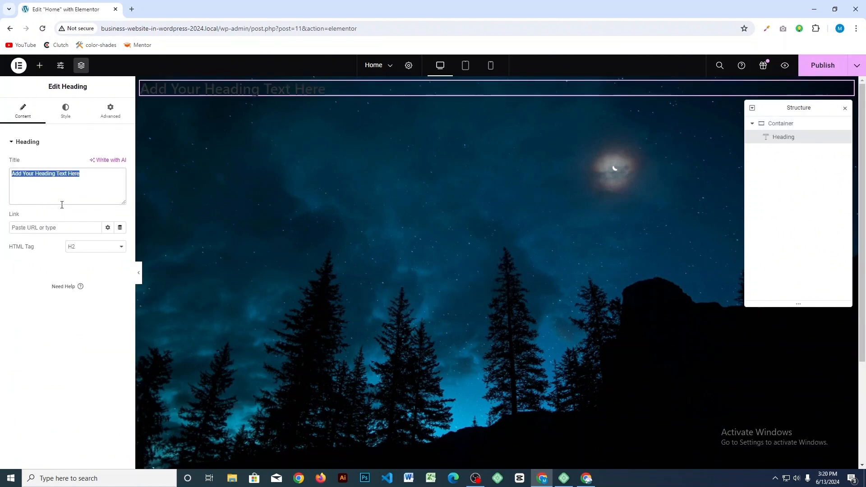
{"action": "type", "text": "Sticky Store"}
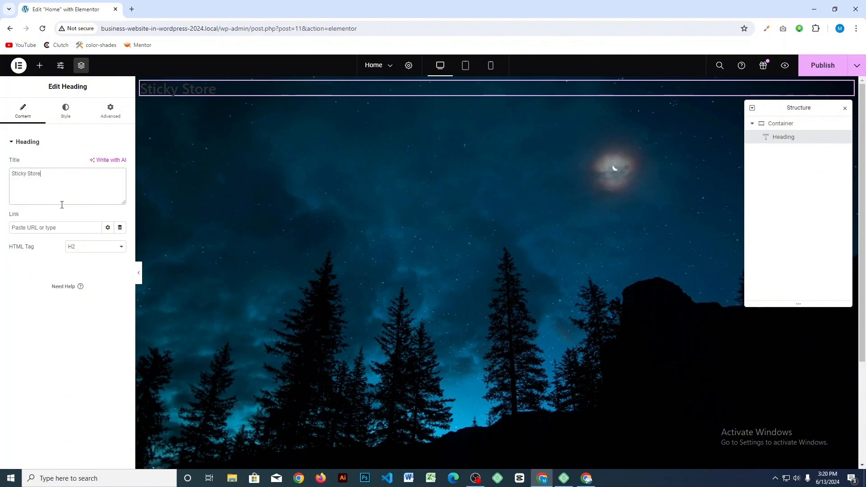
Set the heading's typography to the Poppins font family at a size of 100 px.
{"action": "left_click", "coordinate": [66, 112]}
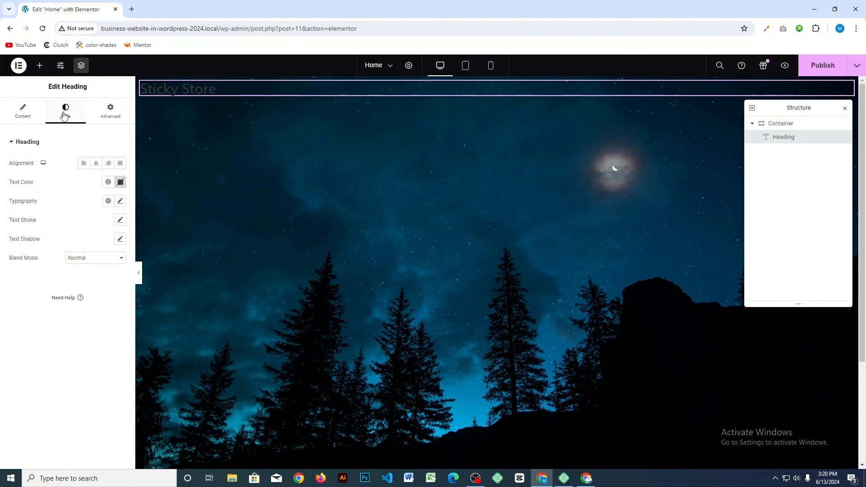
{"action": "left_click", "coordinate": [121, 202]}
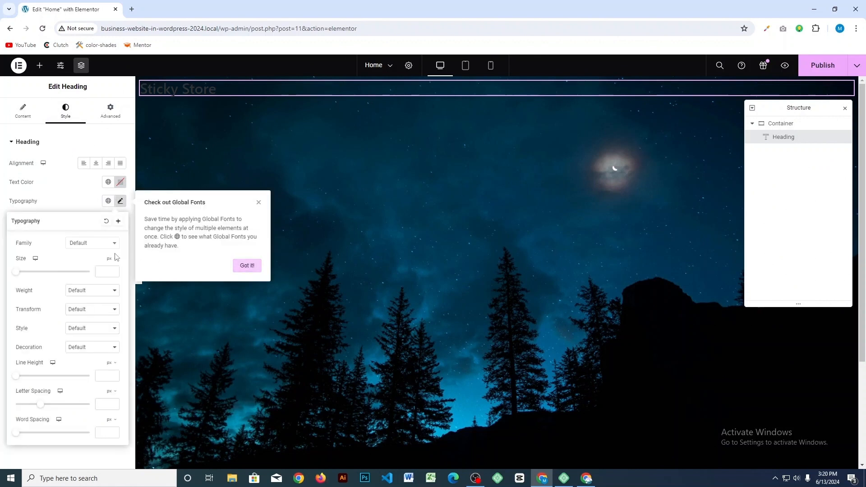
{"action": "left_click", "coordinate": [89, 246]}
{"action": "type", "text": "popp"}
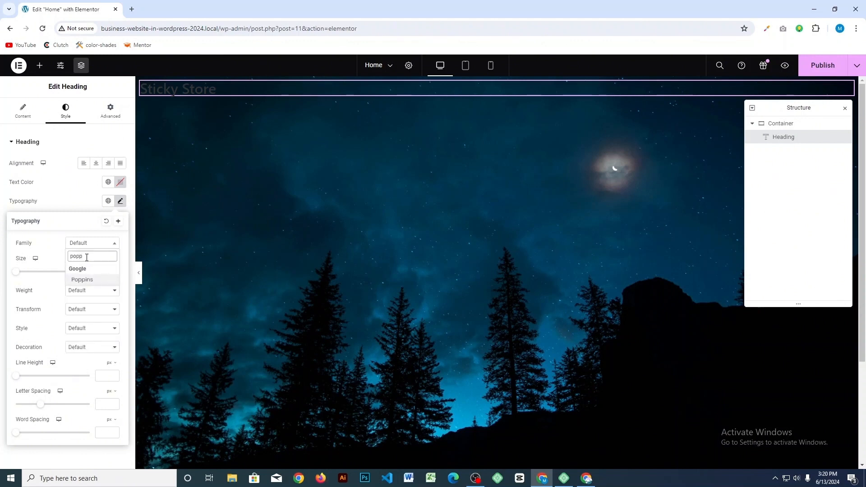
{"action": "left_click", "coordinate": [82, 280]}
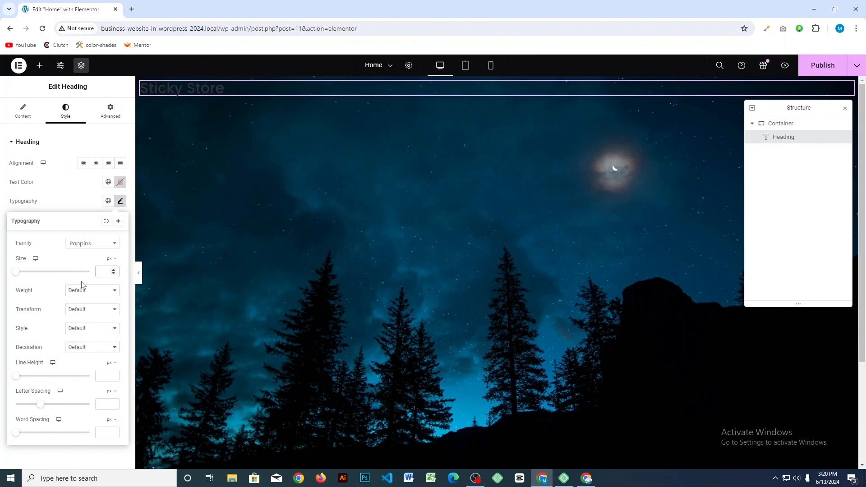
{"action": "type", "text": "100"}
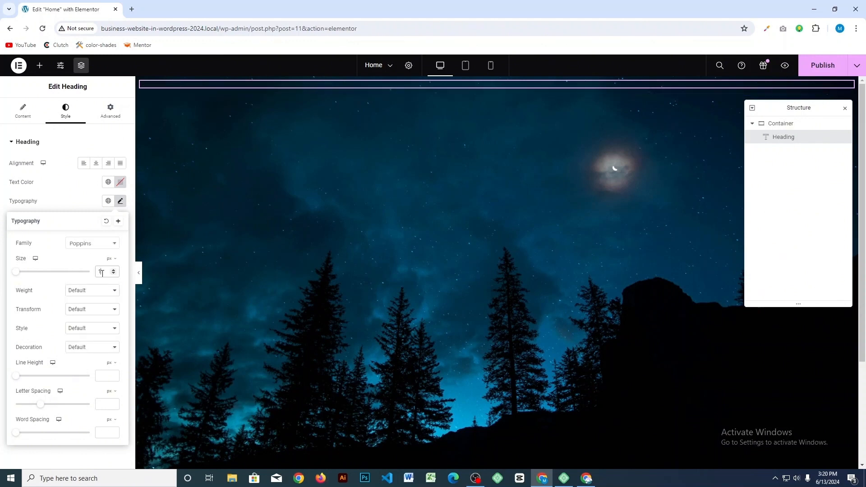
Set the heading's text color to white (#FFFFFF).
{"action": "left_click", "coordinate": [77, 167]}
{"action": "left_click", "coordinate": [108, 182]}
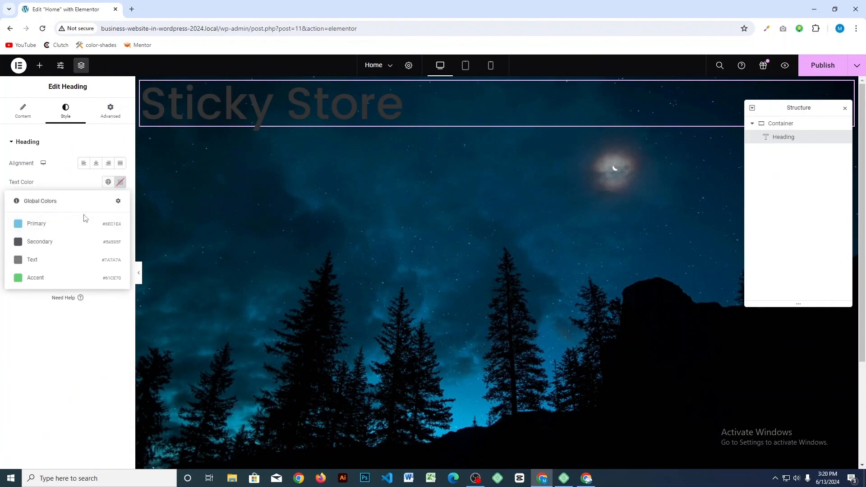
{"action": "left_click", "coordinate": [121, 182]}
{"action": "type", "text": "#FFFFFF"}
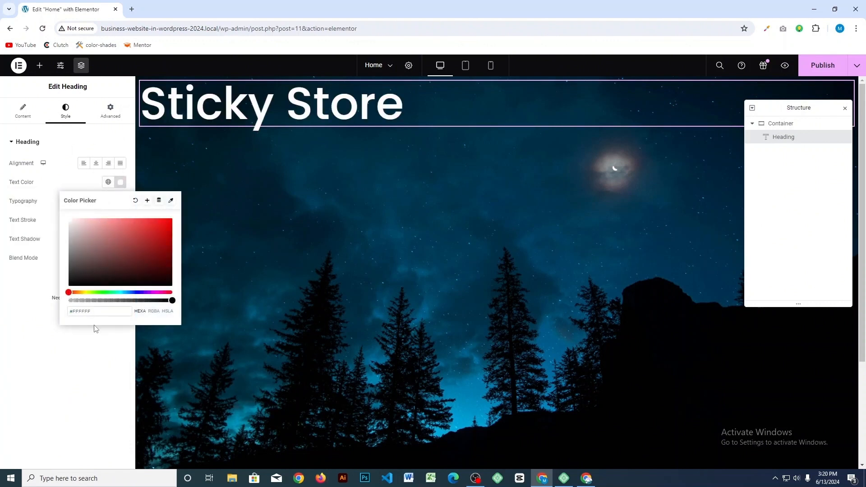
{"action": "left_click", "coordinate": [90, 345]}
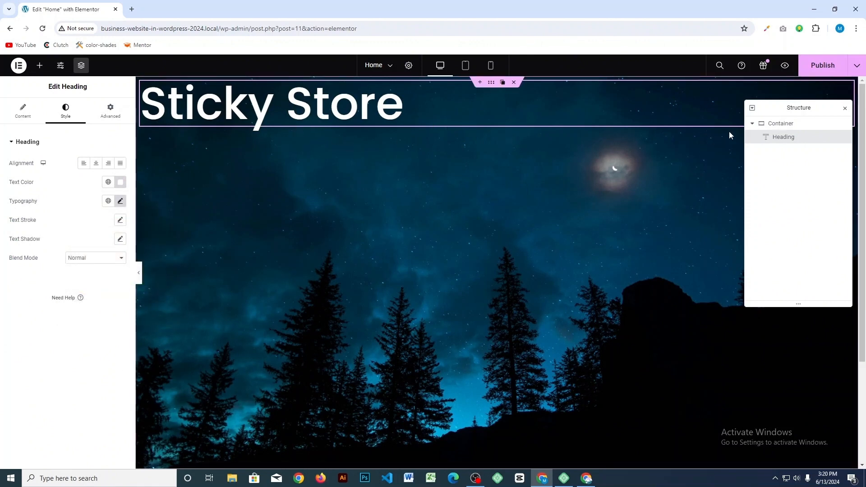
Set the hero container's justify content and align items both to Center.
{"action": "left_click", "coordinate": [779, 124]}
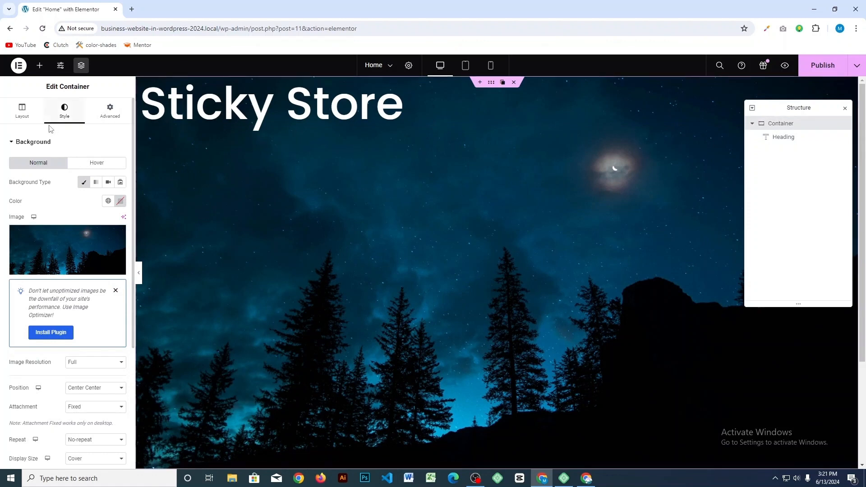
{"action": "left_click", "coordinate": [31, 117]}
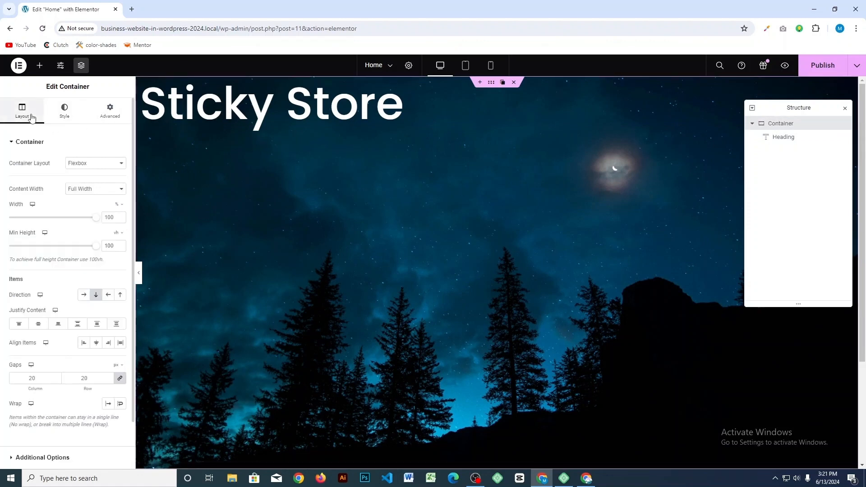
{"action": "left_click", "coordinate": [40, 325]}
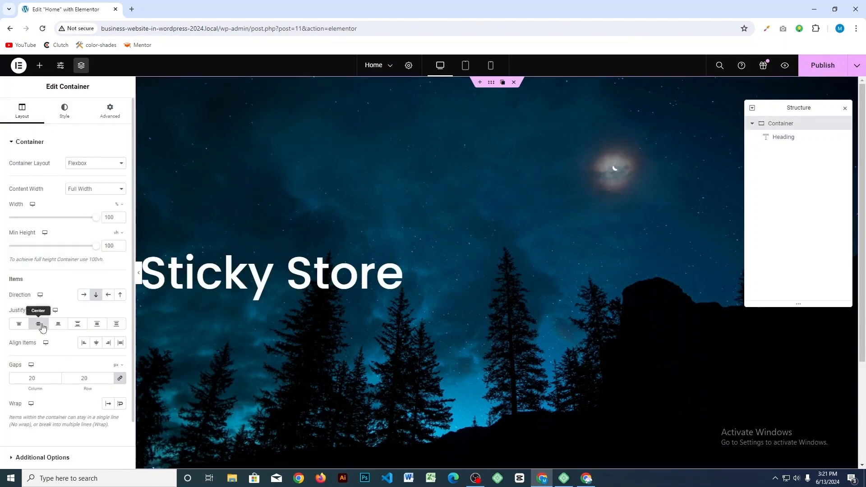
{"action": "left_click", "coordinate": [97, 346]}
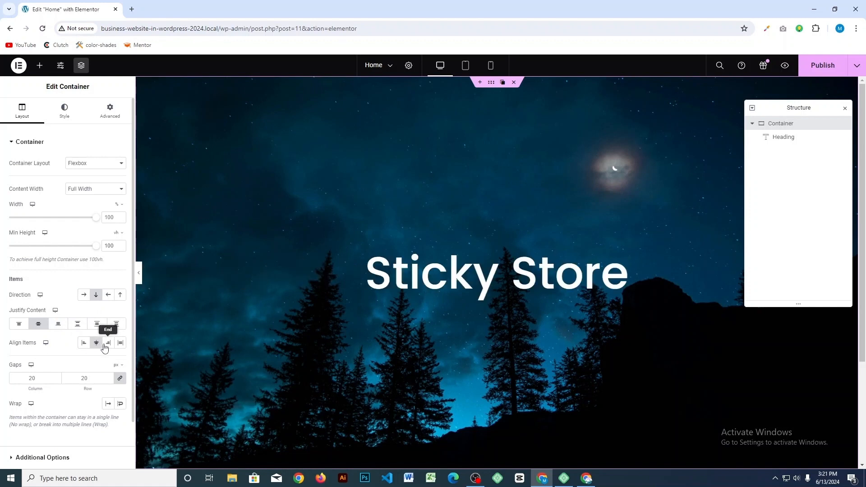
Add a container with two equal columns below the hero section and set its content width to Full Width.
{"action": "scroll", "coordinate": [267, 327], "scroll_direction": "down", "scroll_amount": 3}
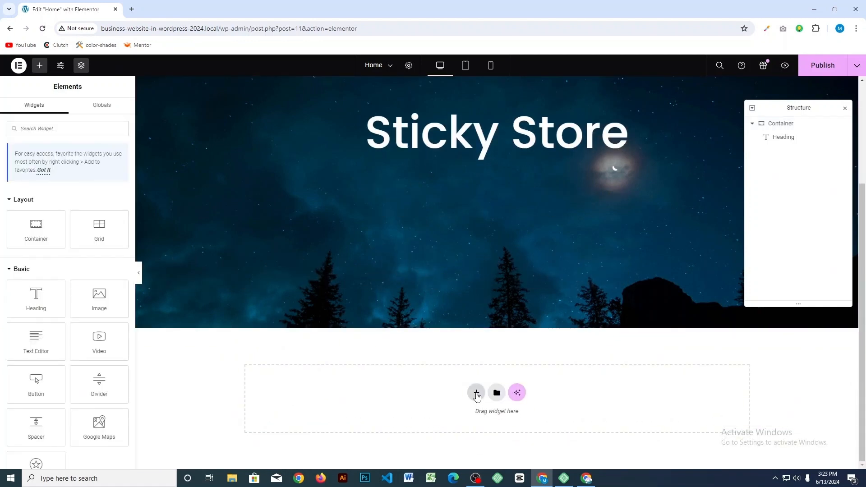
{"action": "left_click", "coordinate": [477, 396]}
{"action": "left_click", "coordinate": [474, 396]}
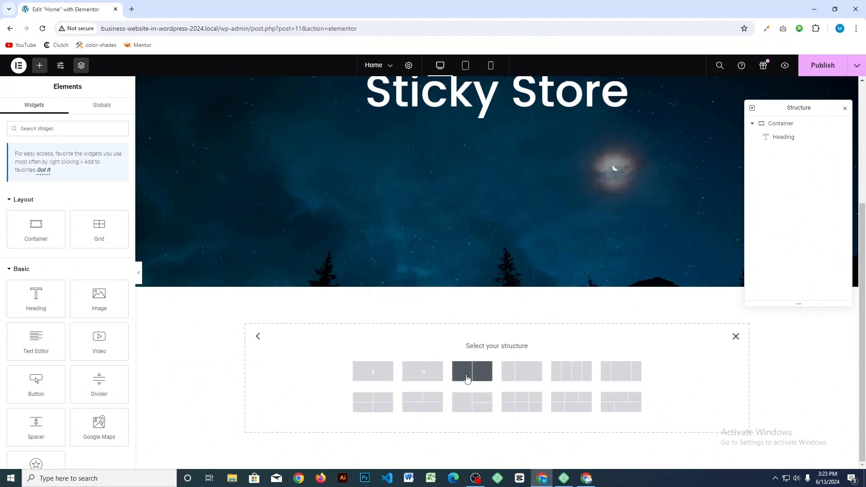
{"action": "left_click", "coordinate": [467, 379]}
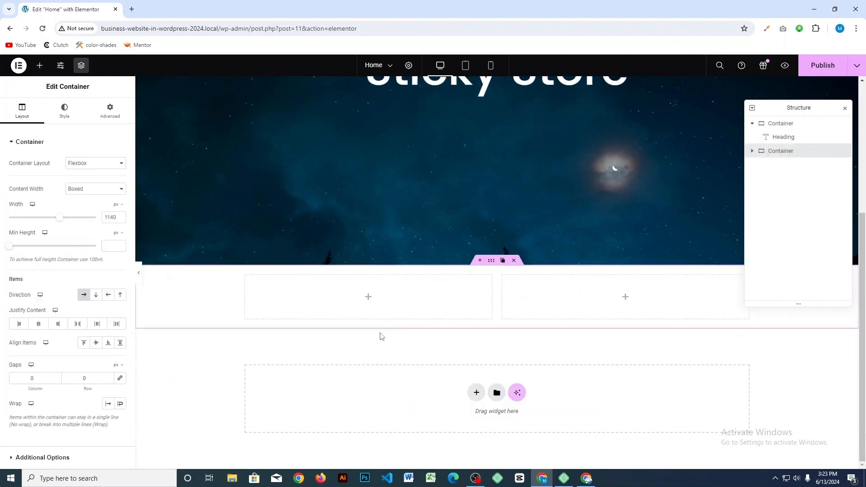
{"action": "left_click", "coordinate": [95, 189]}
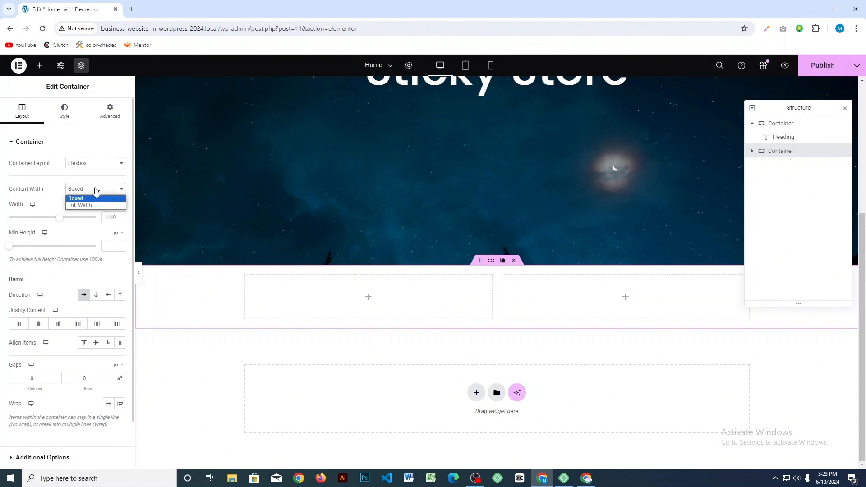
{"action": "left_click", "coordinate": [99, 202]}
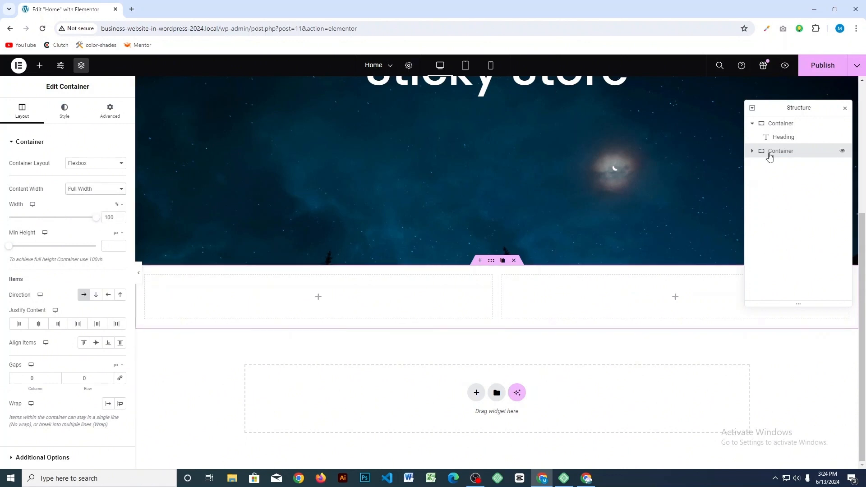
Add an Image widget to the first column of the new container and choose the skyscraper photo from the media library.
{"action": "left_click", "coordinate": [752, 151]}
{"action": "left_click", "coordinate": [767, 170]}
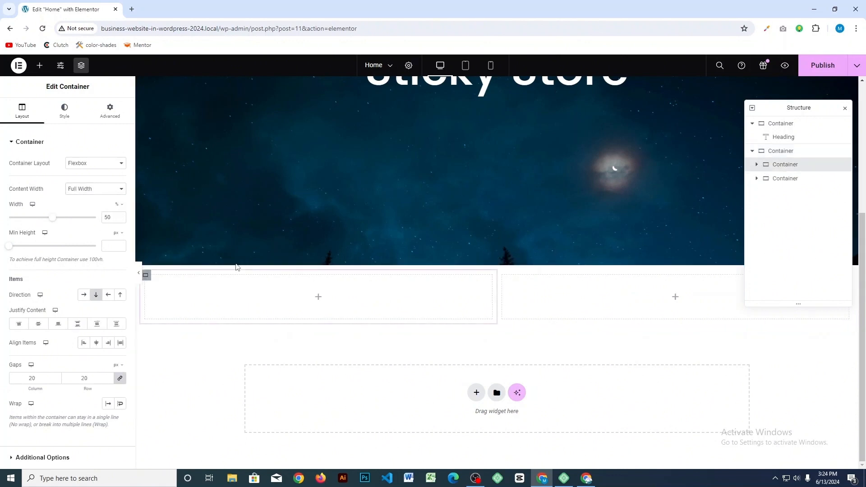
{"action": "left_click", "coordinate": [65, 118]}
{"action": "left_click", "coordinate": [26, 116]}
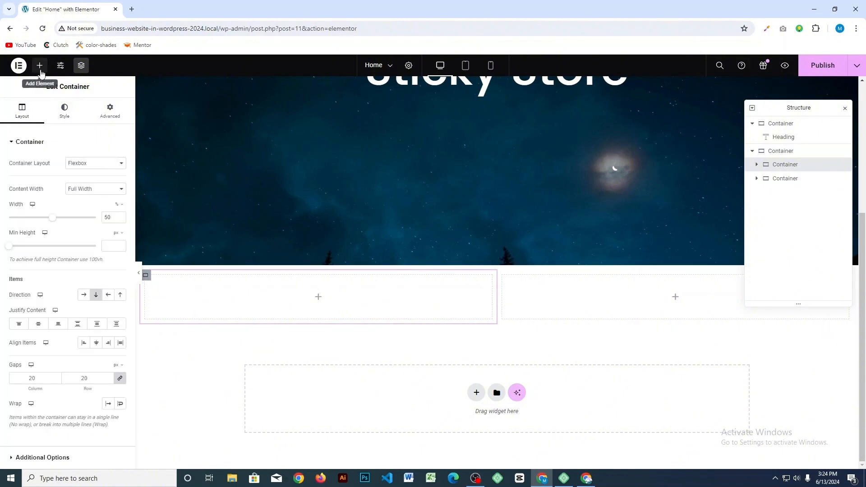
{"action": "left_click", "coordinate": [39, 68]}
{"action": "left_click_drag", "start_coordinate": [92, 296], "coordinate": [303, 296]}
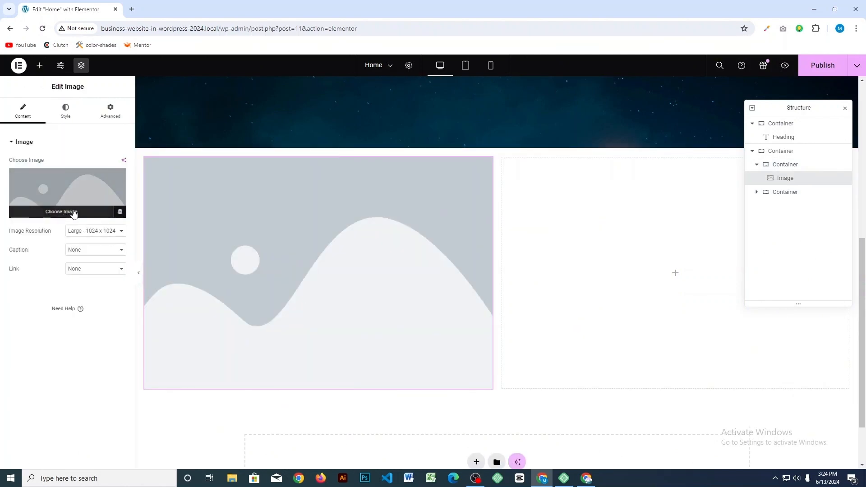
{"action": "left_click", "coordinate": [73, 212]}
{"action": "left_click", "coordinate": [351, 183]}
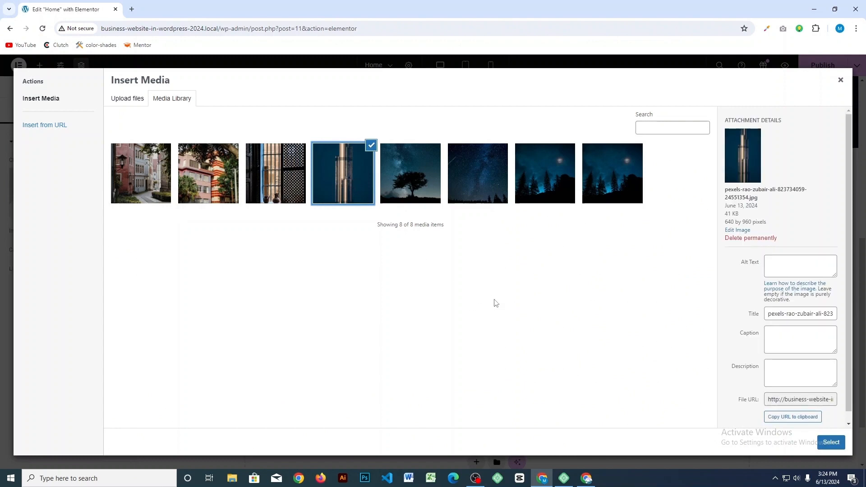
{"action": "left_click", "coordinate": [832, 443]}
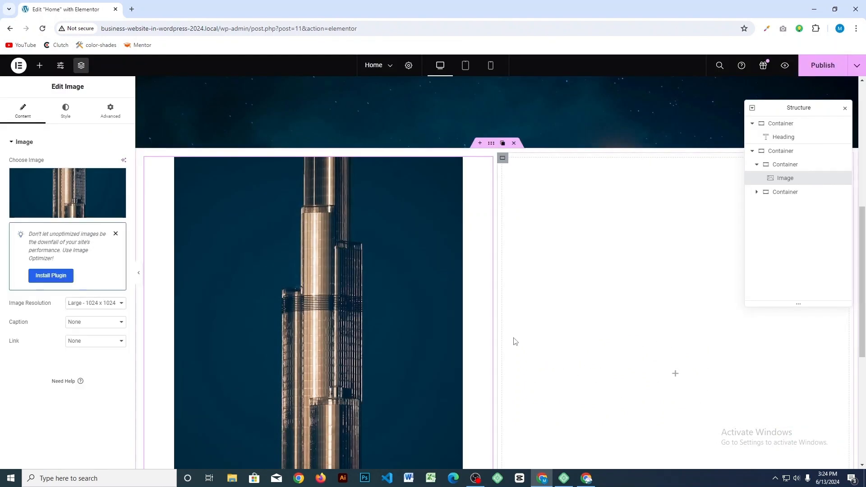
Set the skyscraper image's width to 100%, its height to 100% and its object fit to Cover.
{"action": "left_click", "coordinate": [66, 110]}
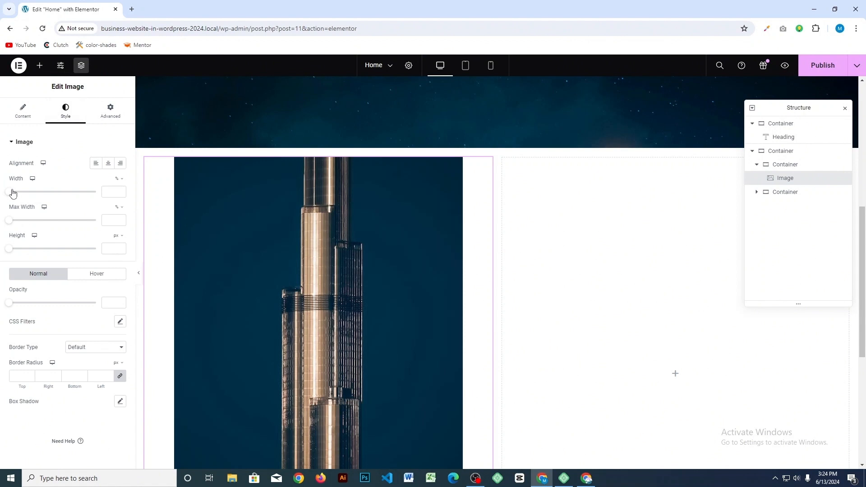
{"action": "left_click_drag", "start_coordinate": [13, 193], "coordinate": [112, 199]}
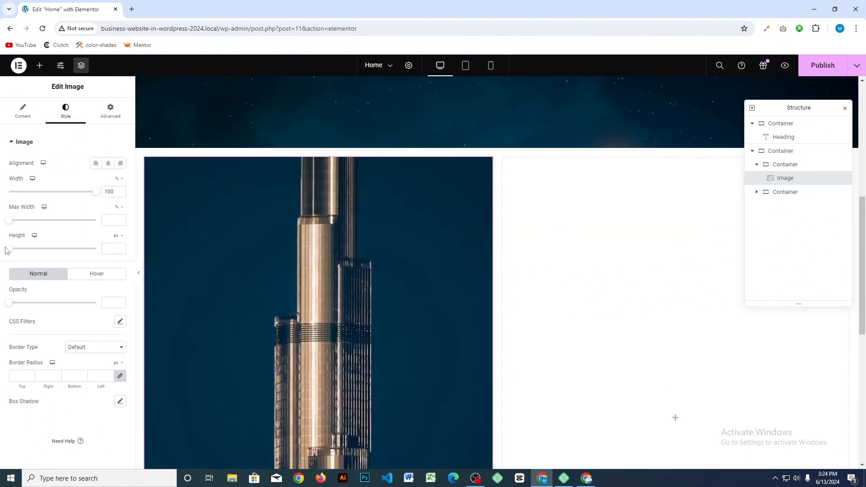
{"action": "left_click_drag", "start_coordinate": [10, 252], "coordinate": [118, 251]}
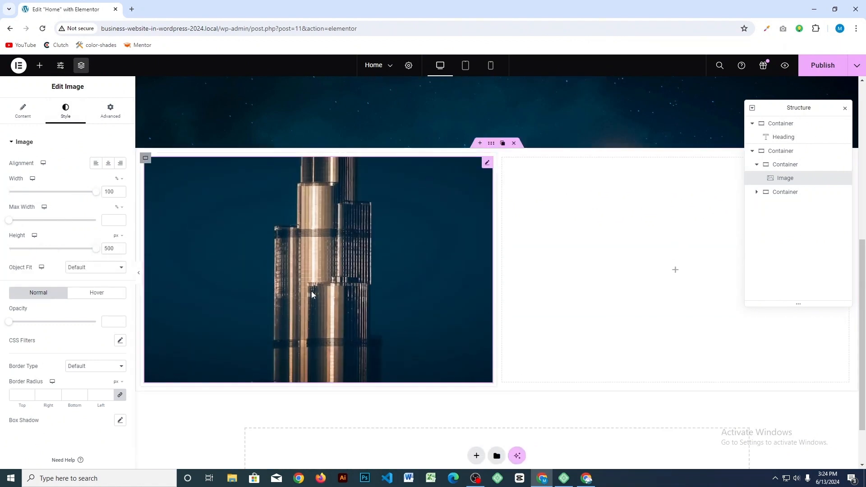
{"action": "left_click", "coordinate": [118, 235]}
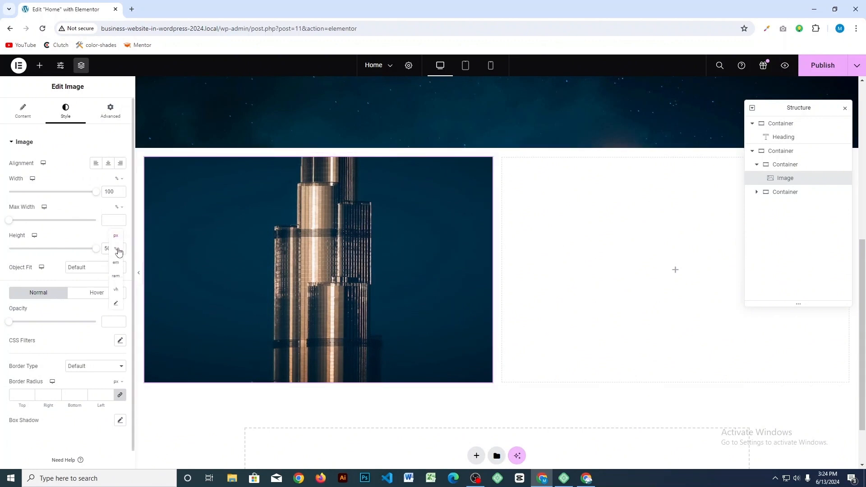
{"action": "left_click", "coordinate": [118, 250]}
{"action": "left_click_drag", "start_coordinate": [9, 250], "coordinate": [106, 250]}
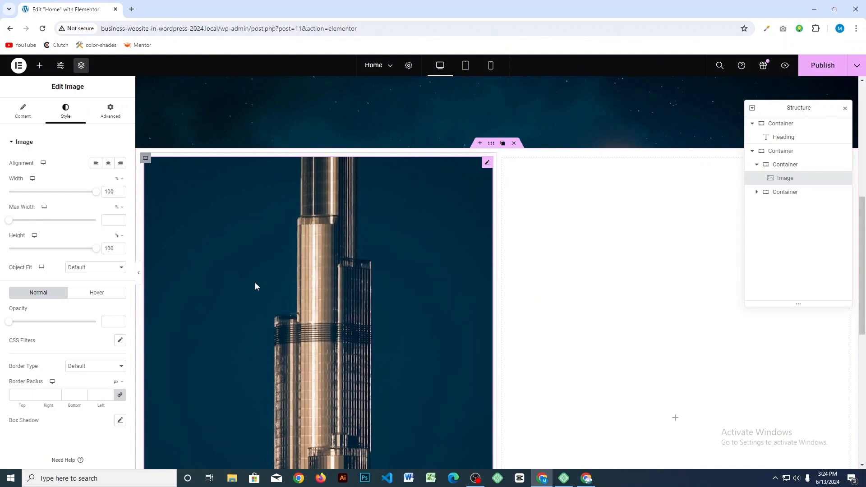
{"action": "left_click", "coordinate": [95, 269]}
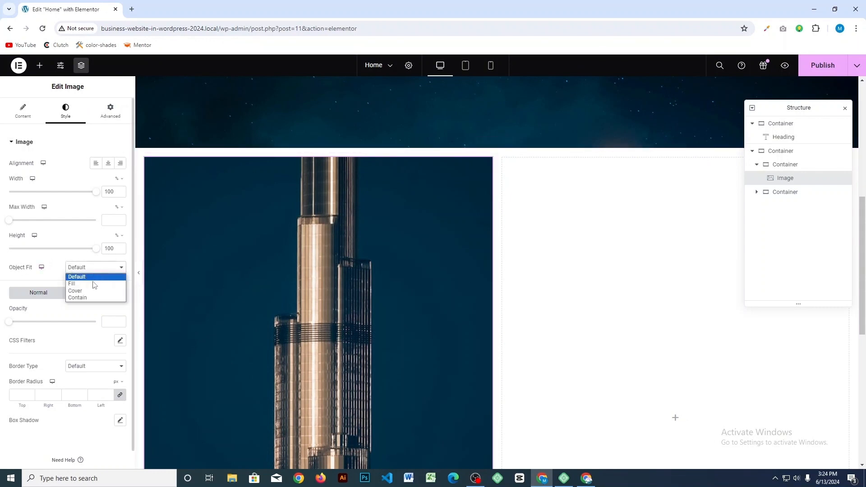
{"action": "left_click", "coordinate": [92, 291]}
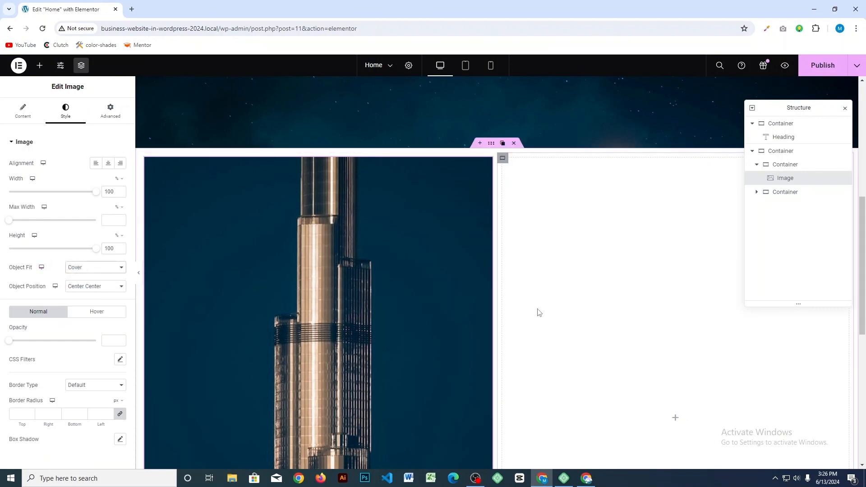
Add a Heading widget to the second column and set its title to "Story One".
{"action": "left_click", "coordinate": [39, 68]}
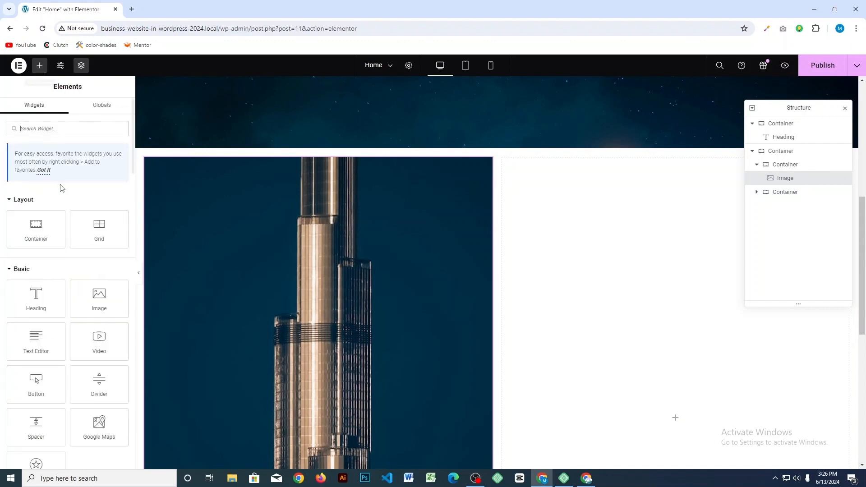
{"action": "left_click_drag", "start_coordinate": [36, 297], "coordinate": [582, 190]}
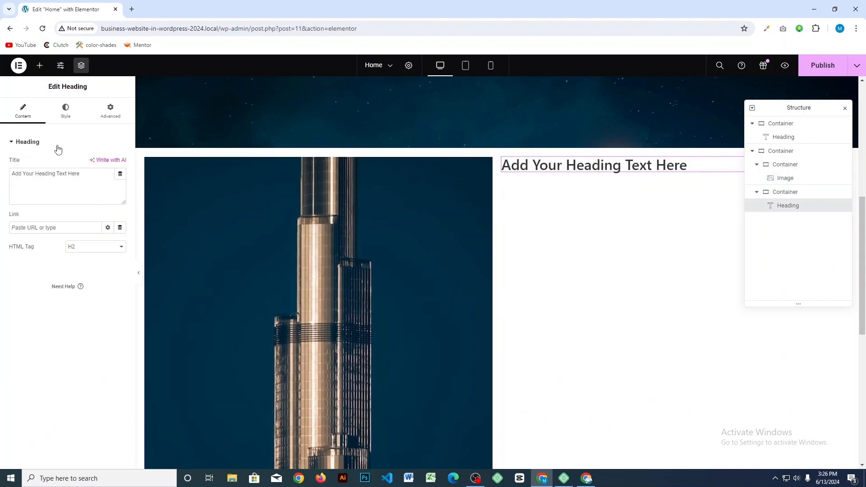
{"action": "left_click_drag", "start_coordinate": [88, 175], "coordinate": [2, 174]}
{"action": "type", "text": "S"}
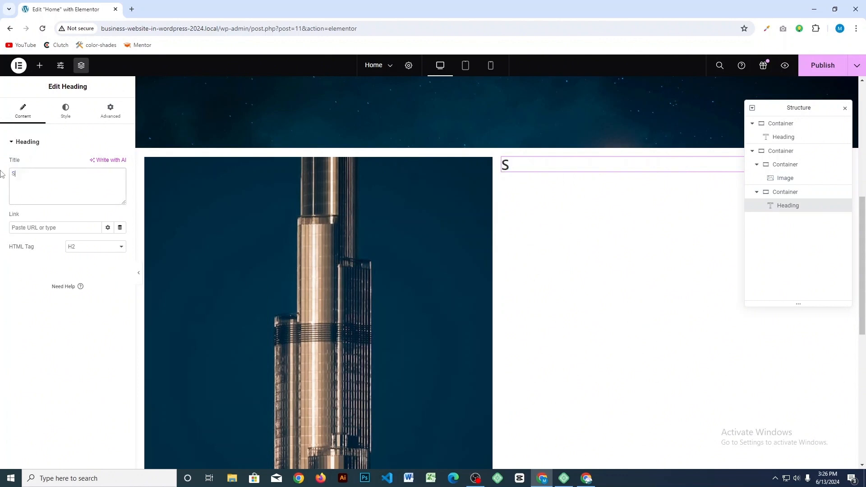
{"action": "type", "text": "tory One"}
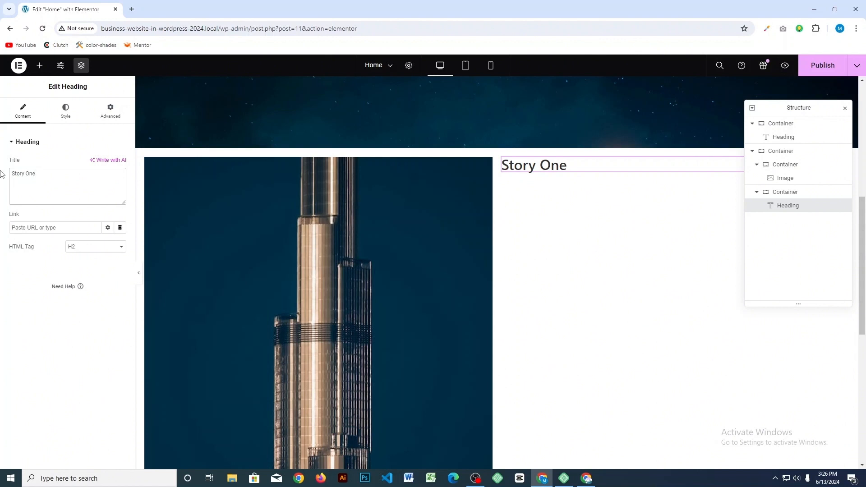
Set the "Story One" heading's typography to the Poppins font family with weight 700 (Bold).
{"action": "left_click", "coordinate": [66, 110]}
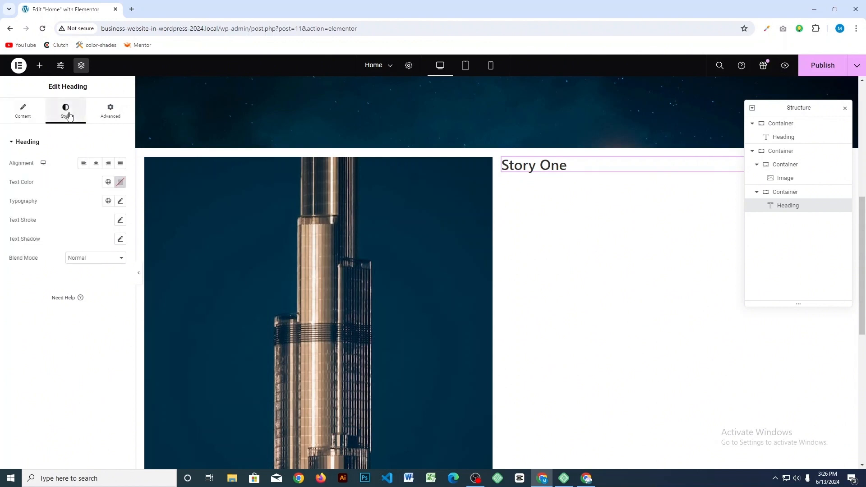
{"action": "left_click", "coordinate": [120, 202]}
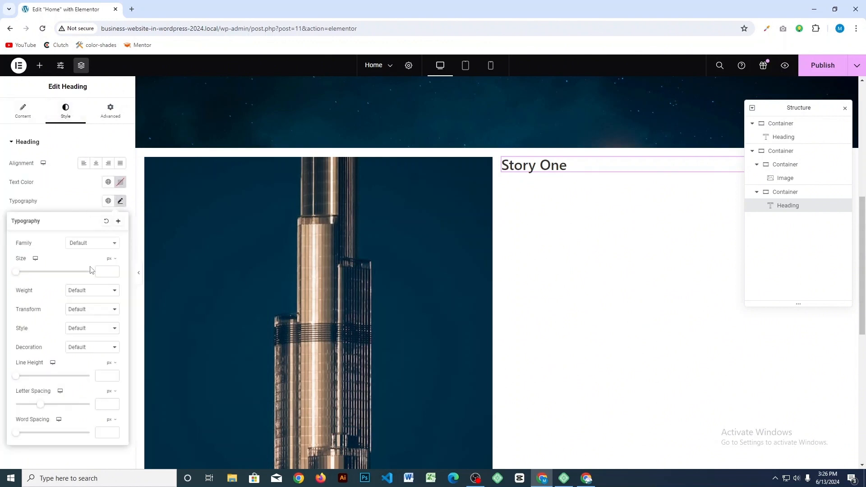
{"action": "left_click", "coordinate": [92, 291]}
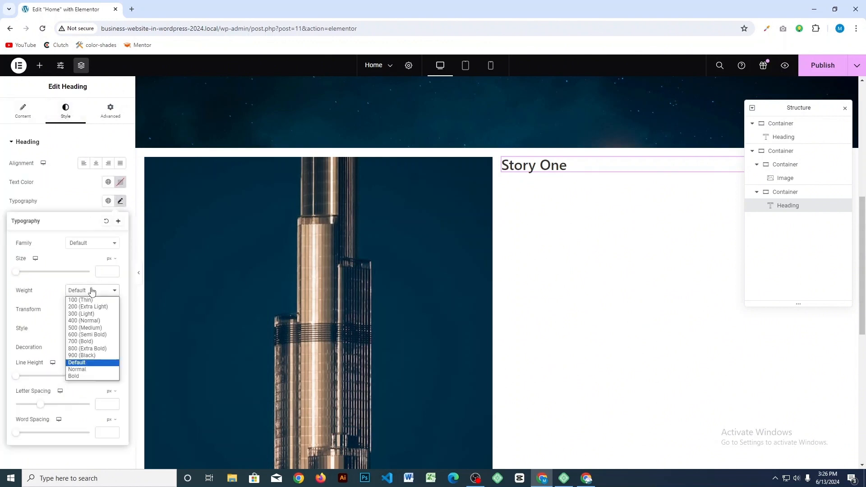
{"action": "left_click", "coordinate": [89, 343]}
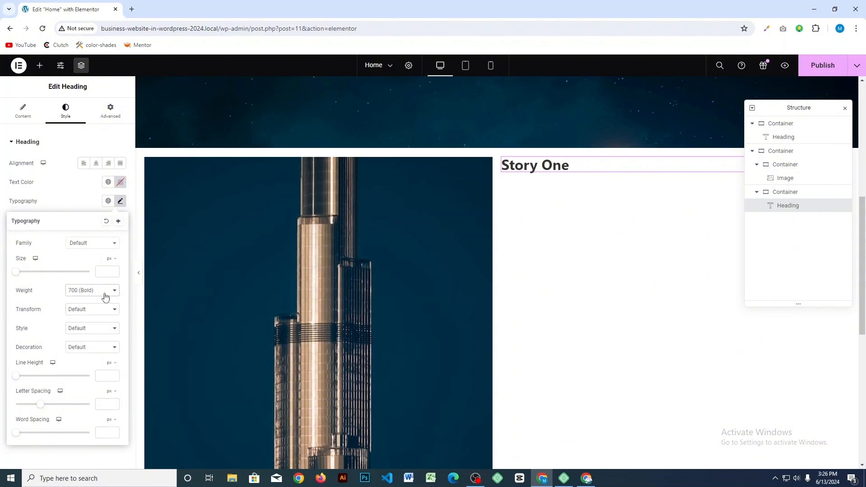
{"action": "left_click", "coordinate": [92, 246]}
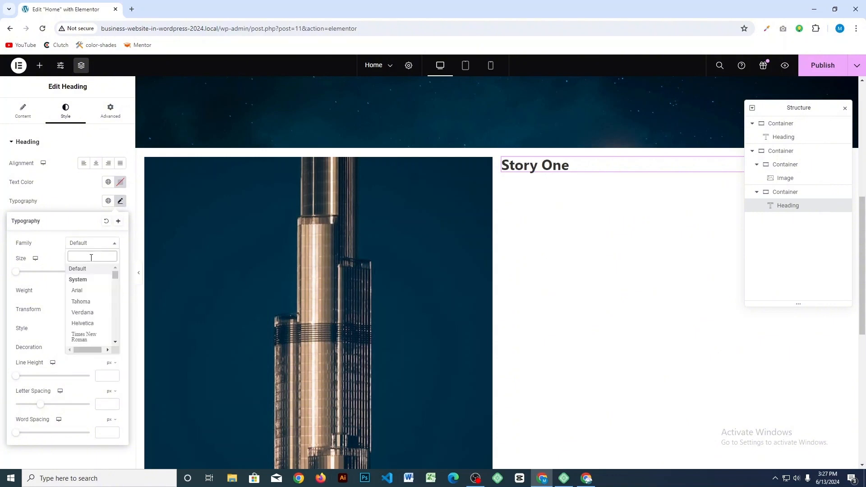
{"action": "type", "text": "popp"}
{"action": "left_click", "coordinate": [83, 279]}
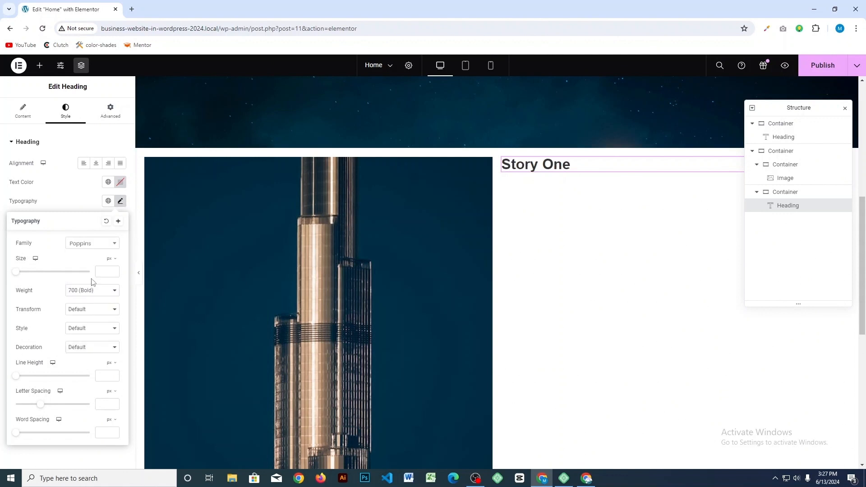
{"action": "left_click", "coordinate": [120, 201]}
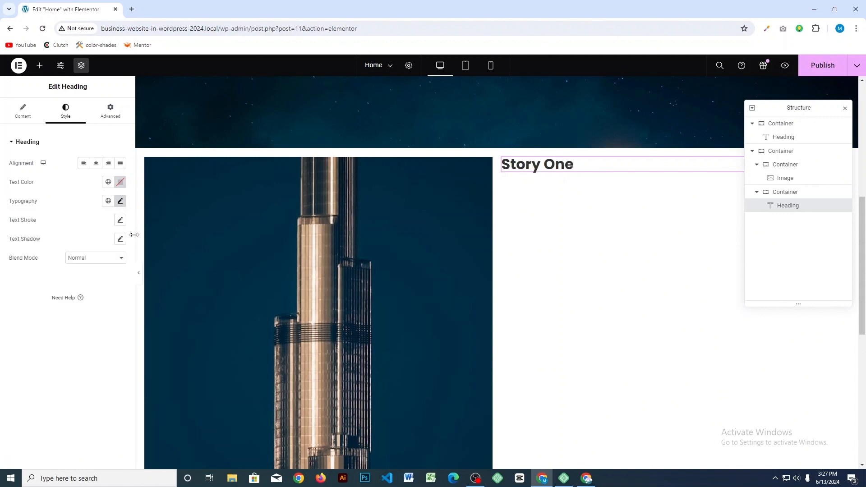
Add a Text Editor widget below the "Story One" heading and replace its default text with several paragraphs of Lorem ipsum.
{"action": "left_click", "coordinate": [39, 65]}
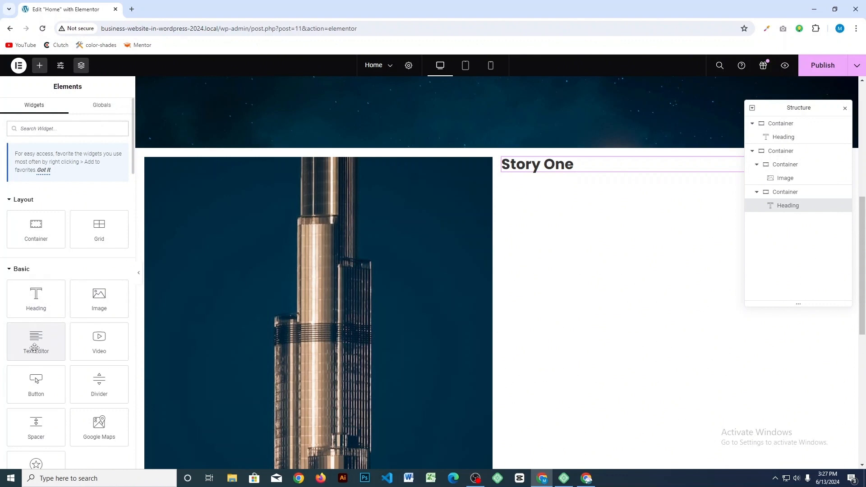
{"action": "left_click_drag", "start_coordinate": [31, 343], "coordinate": [565, 173]}
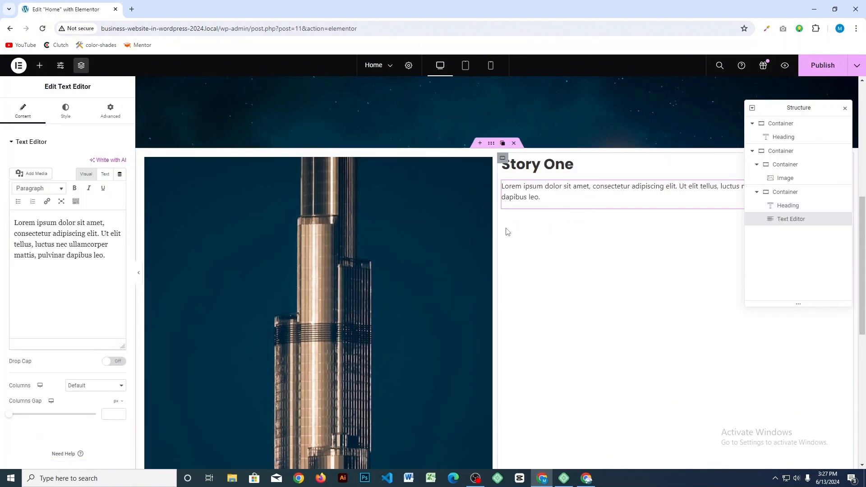
{"action": "left_click_drag", "start_coordinate": [109, 261], "coordinate": [16, 219]}
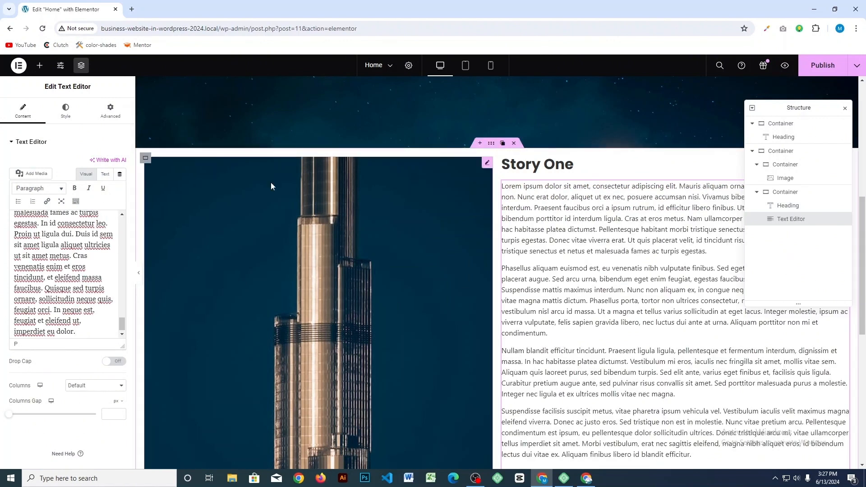
Set the padding of the second column's container, which holds the "Story One" heading and text, to 5% on all sides.
{"action": "left_click", "coordinate": [106, 114]}
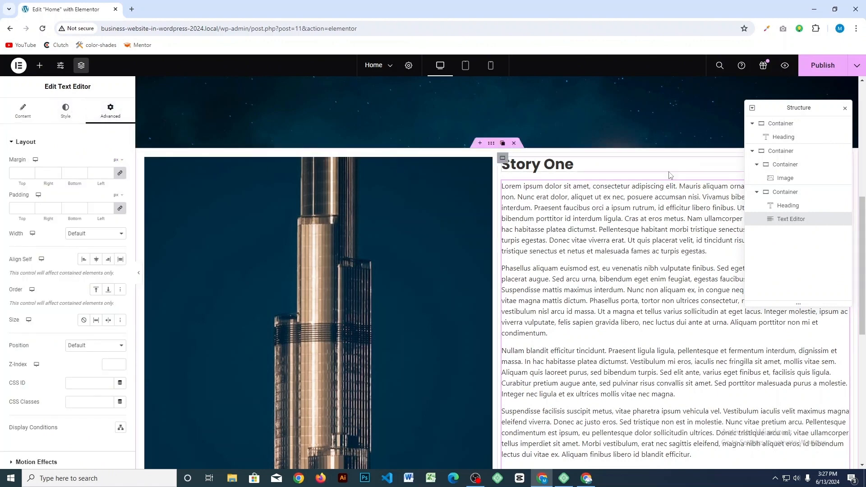
{"action": "left_click", "coordinate": [780, 151]}
{"action": "left_click", "coordinate": [522, 179]}
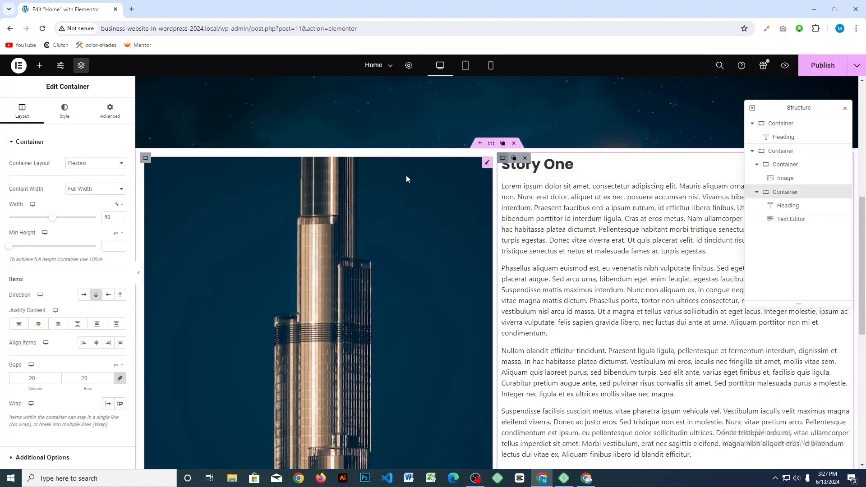
{"action": "left_click", "coordinate": [111, 119]}
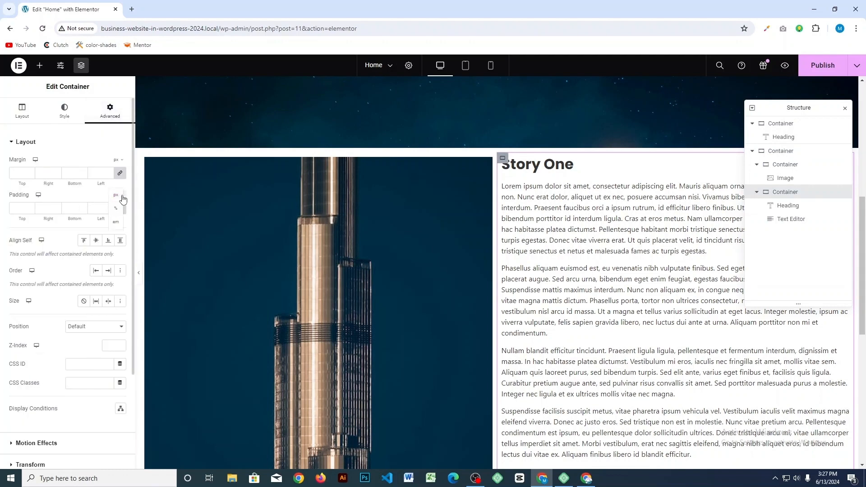
{"action": "left_click", "coordinate": [118, 209]}
{"action": "left_click", "coordinate": [103, 210]}
{"action": "type", "text": "5"}
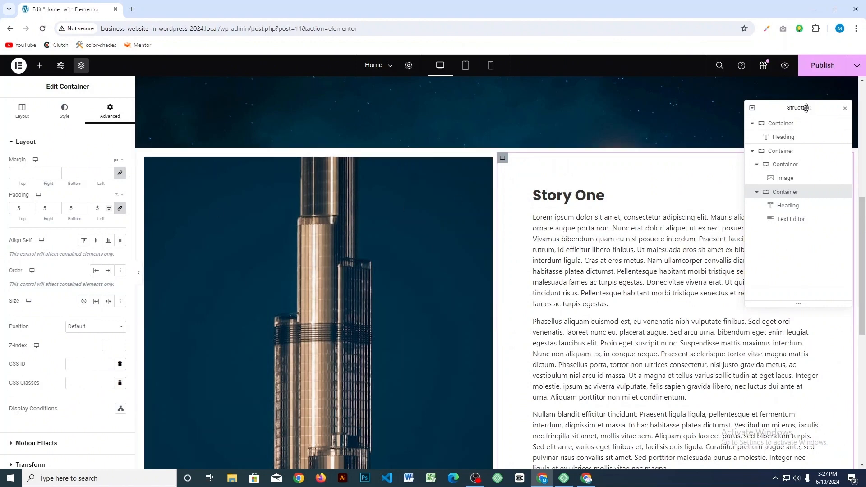
Examine the story section's spacing and the text column's length against the skyscraper image, with the Structure window moved out of the text's way.
{"action": "left_click_drag", "start_coordinate": [807, 108], "coordinate": [460, 114]}
{"action": "scroll", "coordinate": [745, 240], "scroll_direction": "down", "scroll_amount": 3}
{"action": "scroll", "coordinate": [745, 241], "scroll_direction": "up", "scroll_amount": 5}
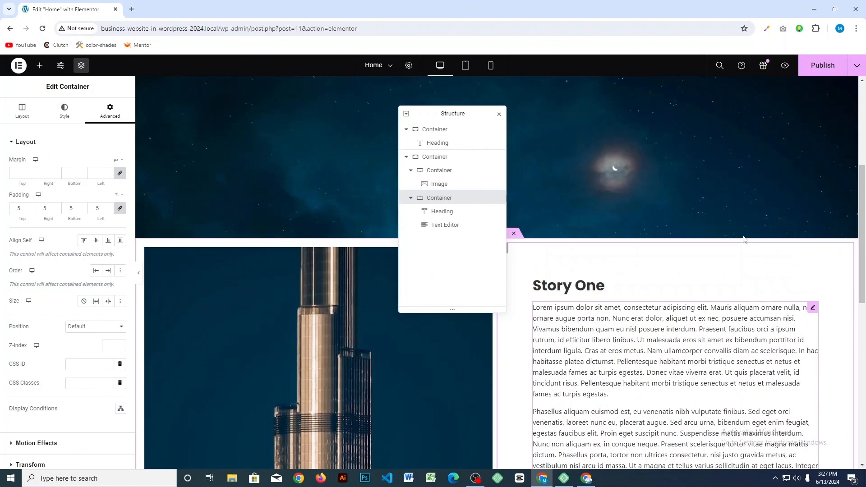
{"action": "scroll", "coordinate": [744, 239], "scroll_direction": "down", "scroll_amount": 3}
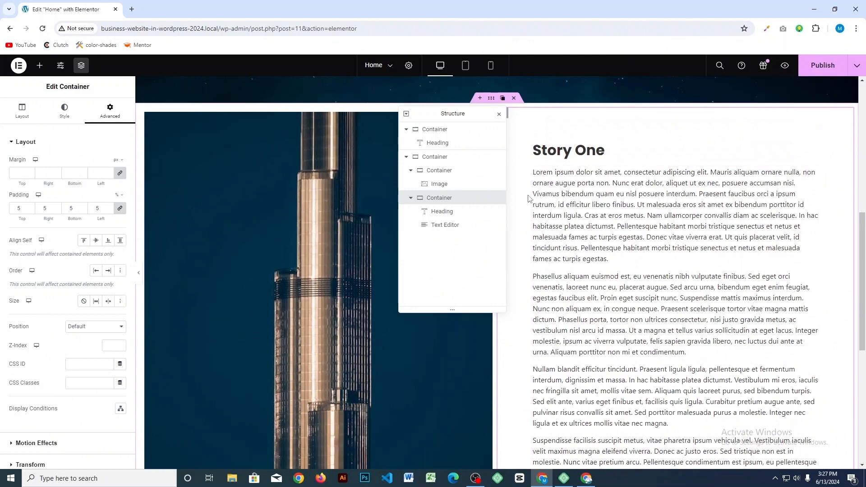
{"action": "scroll", "coordinate": [557, 200], "scroll_direction": "down", "scroll_amount": 7}
{"action": "scroll", "coordinate": [557, 200], "scroll_direction": "up", "scroll_amount": 3}
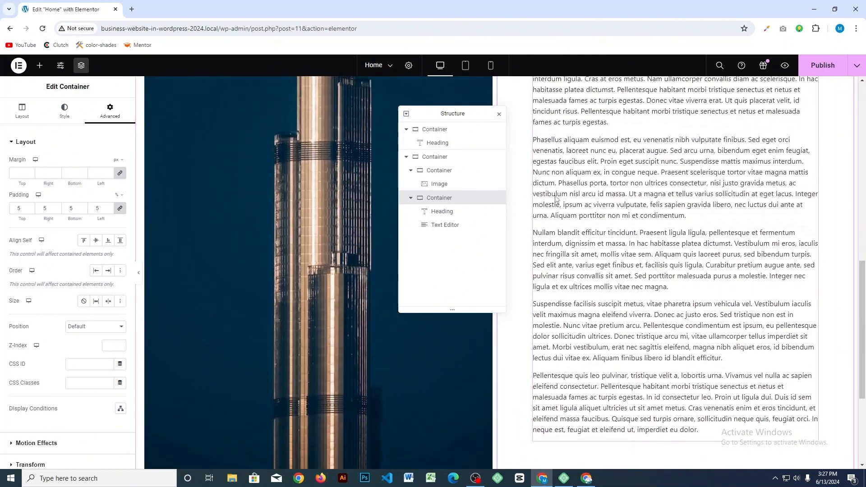
{"action": "scroll", "coordinate": [556, 199], "scroll_direction": "down", "scroll_amount": 2}
{"action": "scroll", "coordinate": [556, 199], "scroll_direction": "up", "scroll_amount": 3}
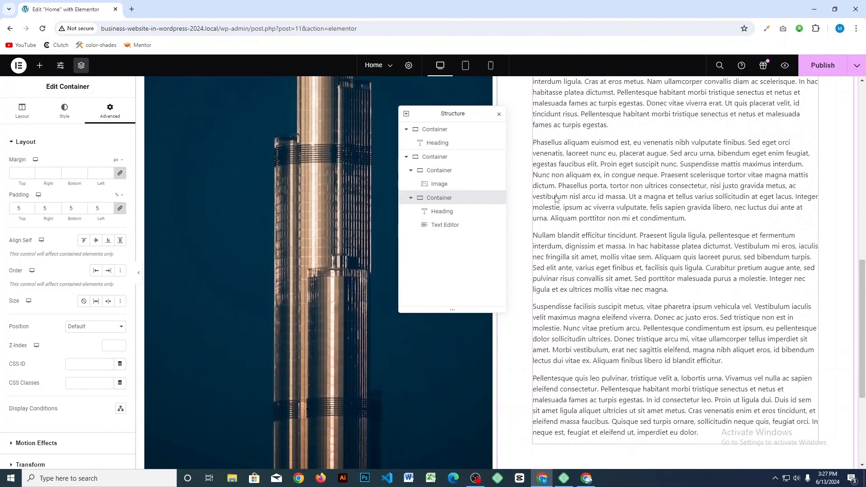
{"action": "scroll", "coordinate": [556, 200], "scroll_direction": "down", "scroll_amount": 3}
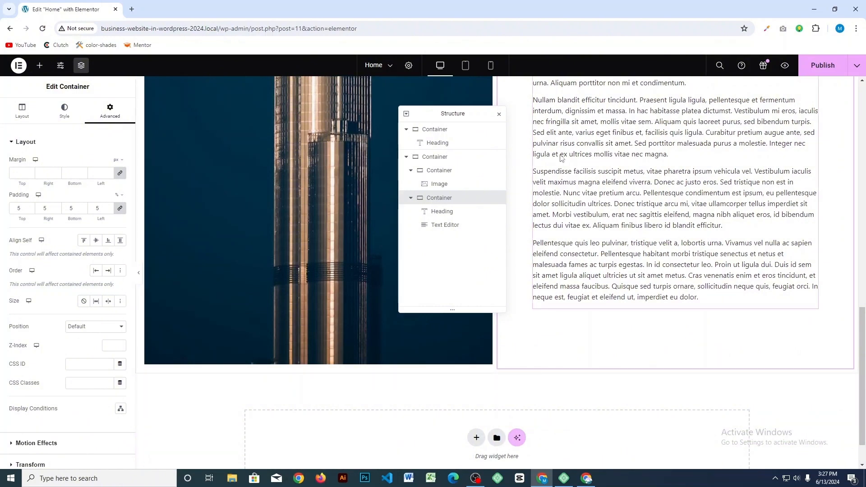
Lengthen the Text Editor content below "Story One" by appending another copy of its Lorem ipsum paragraphs.
{"action": "left_click", "coordinate": [458, 225]}
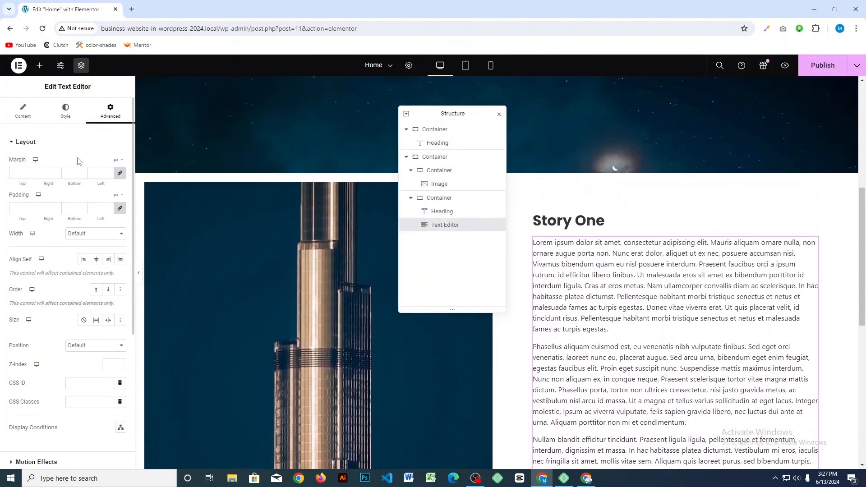
{"action": "left_click", "coordinate": [67, 113]}
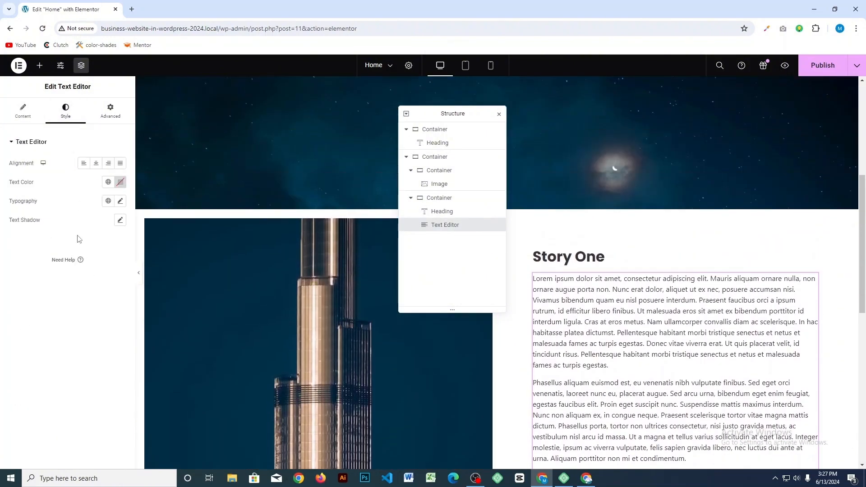
{"action": "left_click", "coordinate": [25, 121]}
{"action": "scroll", "coordinate": [71, 268], "scroll_direction": "down", "scroll_amount": 10}
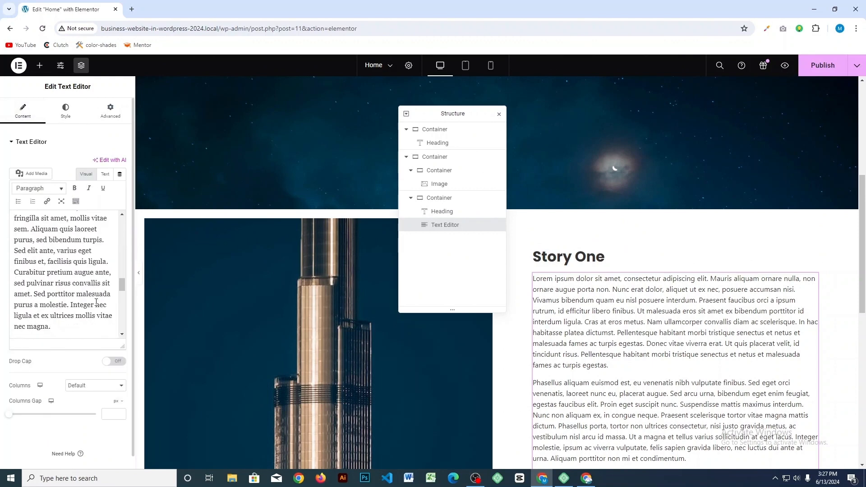
{"action": "left_click", "coordinate": [88, 331]}
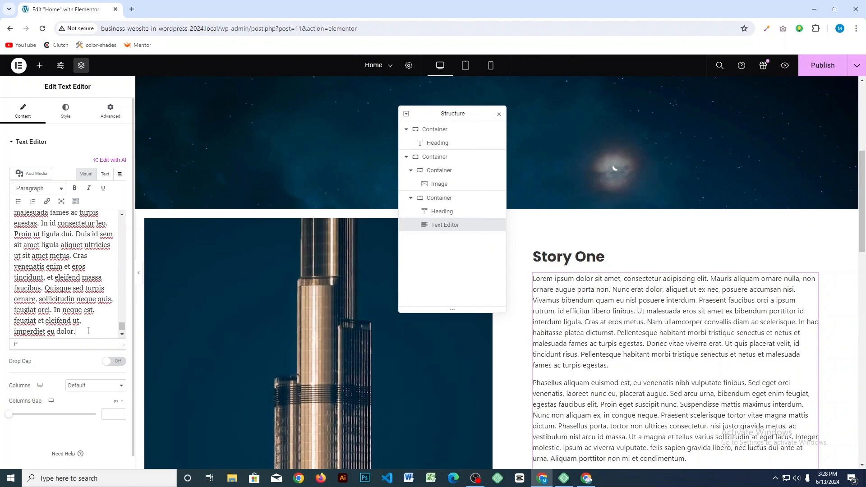
{"action": "left_click_drag", "start_coordinate": [84, 331], "coordinate": [14, 199]}
{"action": "scroll", "coordinate": [596, 352], "scroll_direction": "down", "scroll_amount": 14}
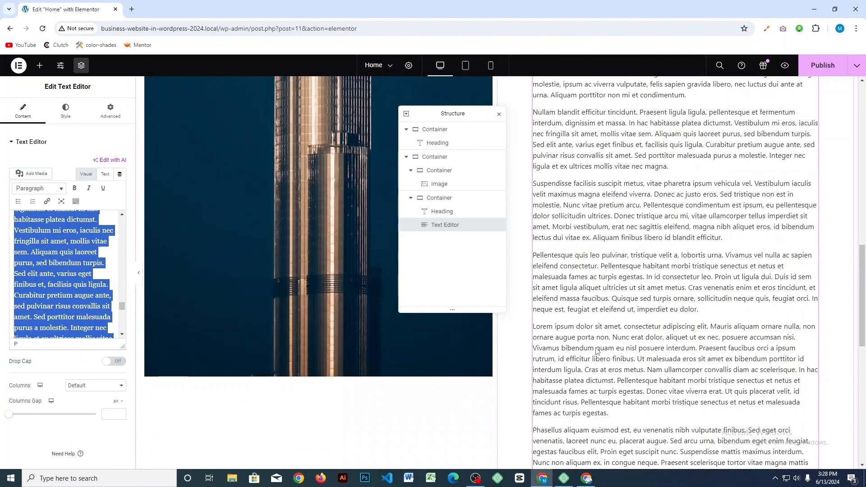
{"action": "scroll", "coordinate": [597, 352], "scroll_direction": "up", "scroll_amount": 10}
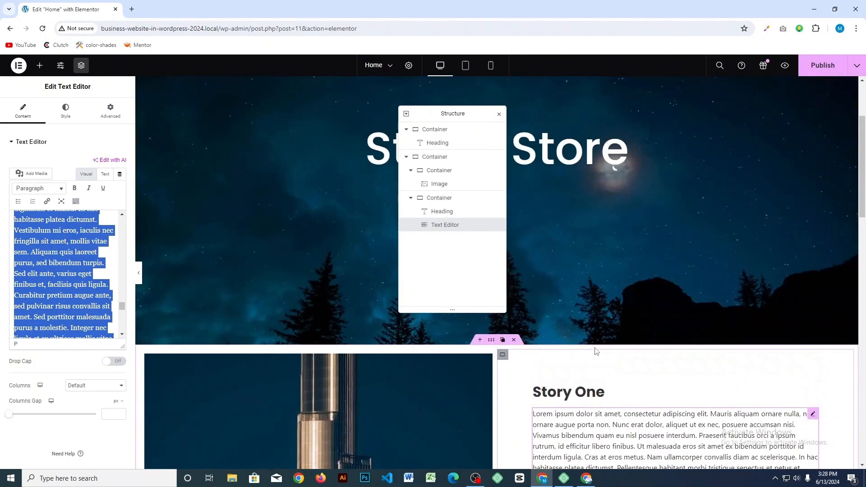
{"action": "scroll", "coordinate": [595, 351], "scroll_direction": "down", "scroll_amount": 6}
{"action": "scroll", "coordinate": [595, 352], "scroll_direction": "down", "scroll_amount": 10}
{"action": "scroll", "coordinate": [595, 352], "scroll_direction": "up", "scroll_amount": 6}
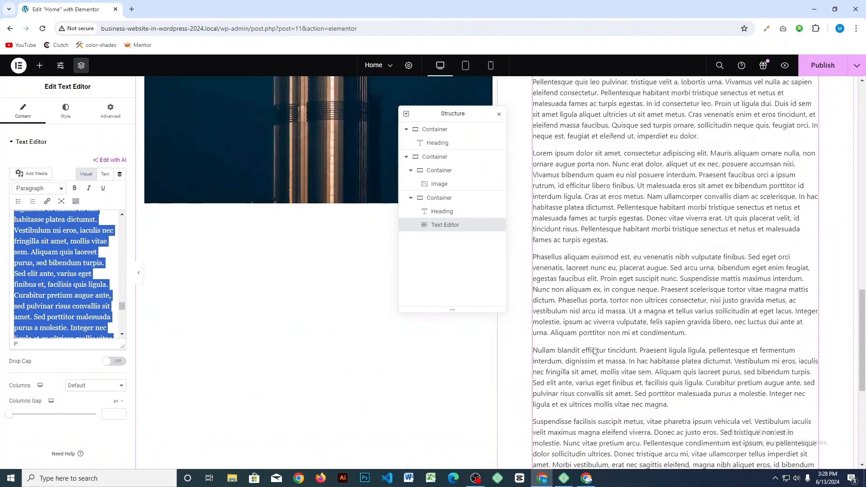
{"action": "scroll", "coordinate": [595, 351], "scroll_direction": "up", "scroll_amount": 4}
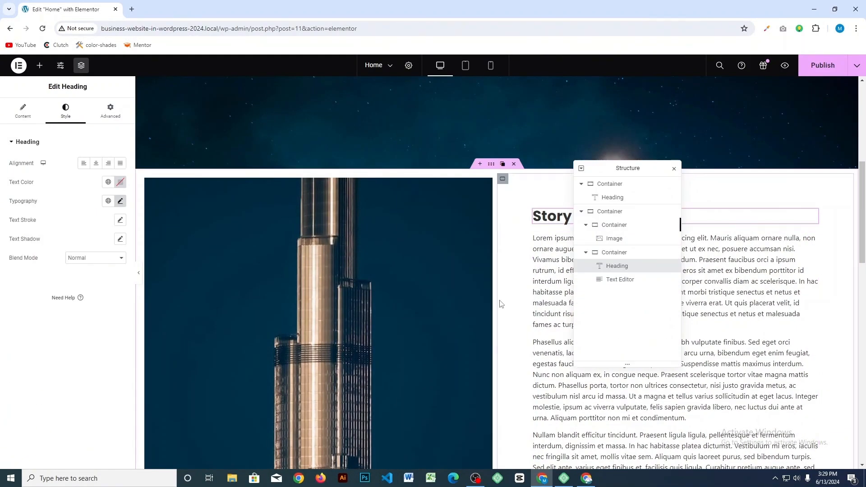
Start an empty "selector" rule in the skyscraper image's custom CSS.
{"action": "left_click", "coordinate": [344, 264]}
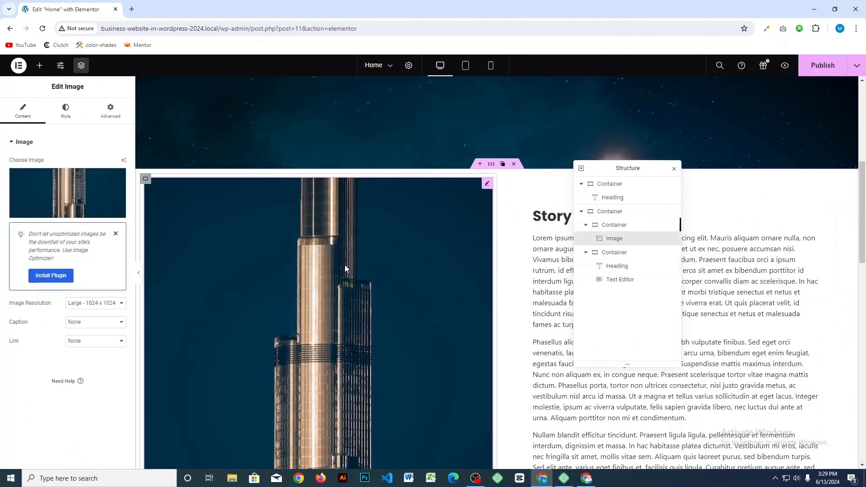
{"action": "left_click", "coordinate": [110, 110]}
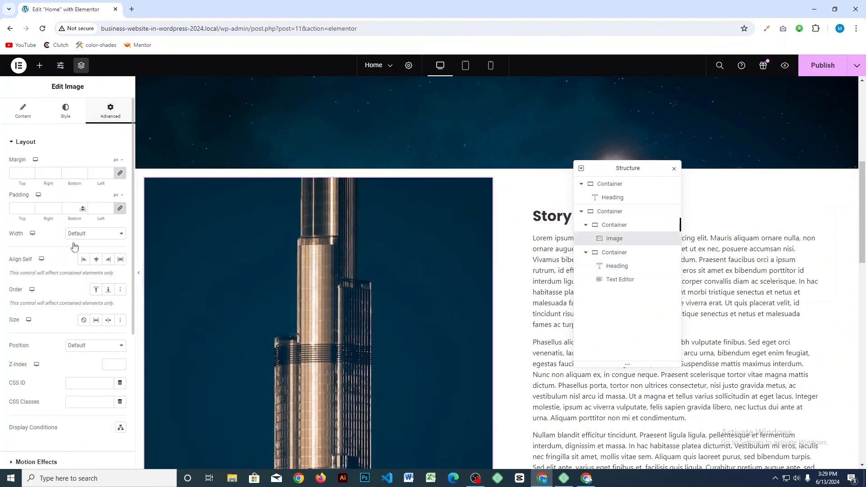
{"action": "scroll", "coordinate": [79, 254], "scroll_direction": "down", "scroll_amount": 5}
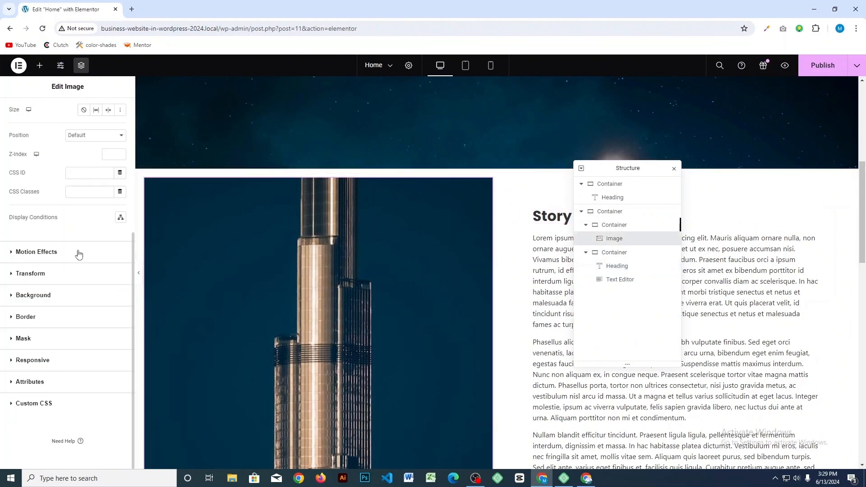
{"action": "left_click", "coordinate": [40, 405]}
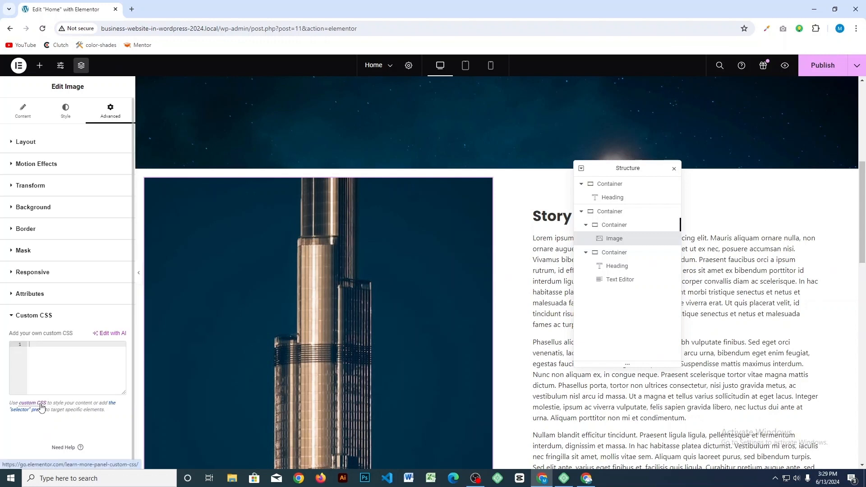
{"action": "left_click", "coordinate": [51, 347]}
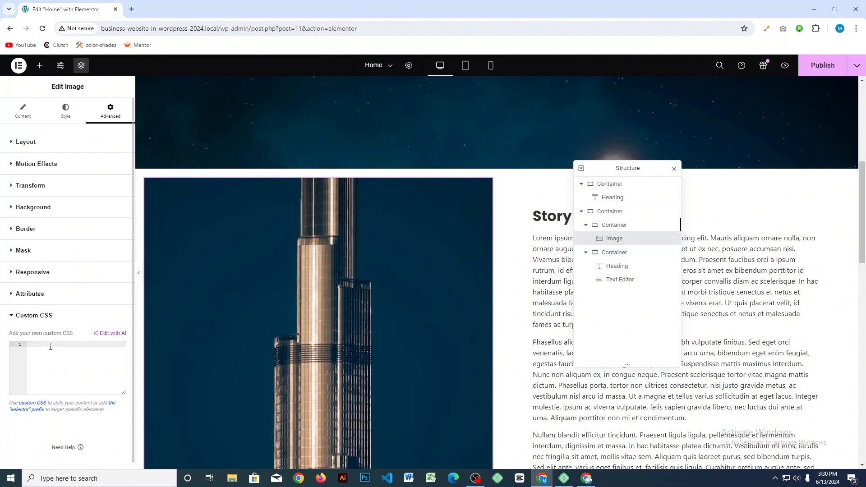
{"action": "type", "text": "se"}
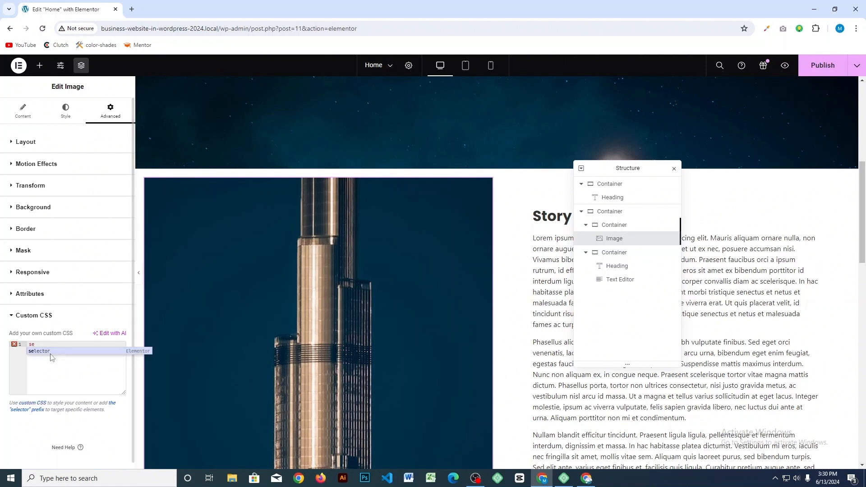
{"action": "left_click", "coordinate": [51, 352]}
{"action": "type", "text": "{"}
{"action": "key", "text": "Return"}
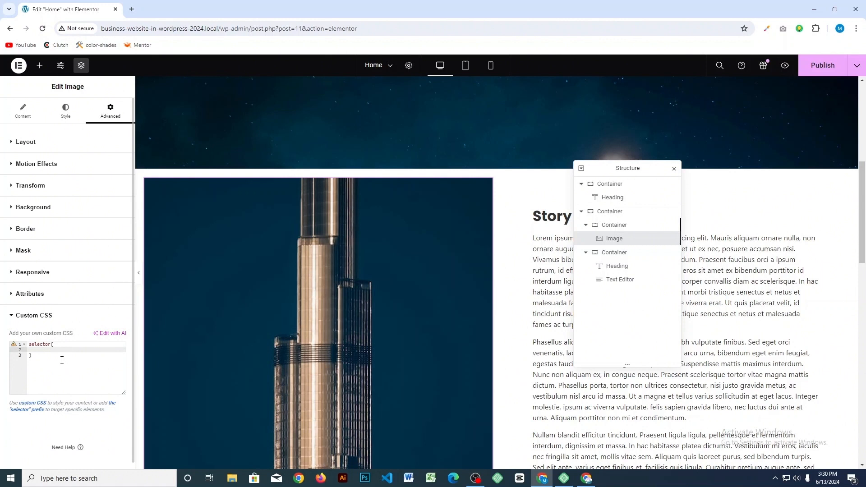
Add the declaration "position: sticky;" to the image's selector rule.
{"action": "type", "text": "pos"}
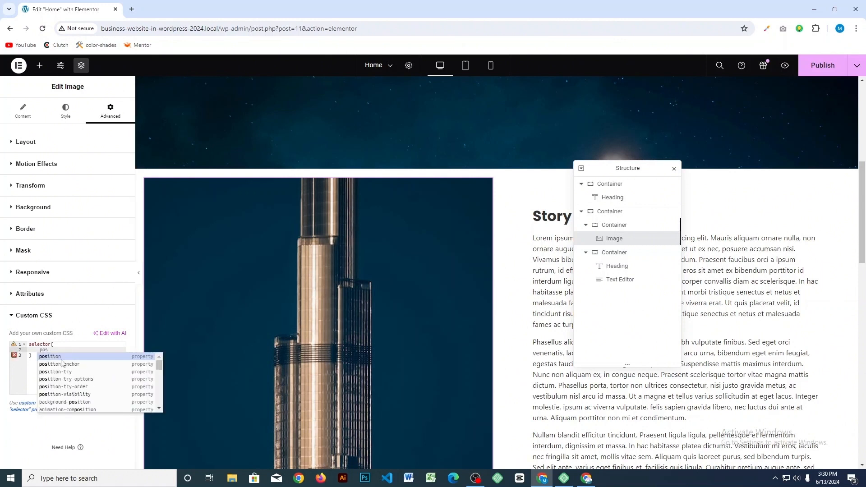
{"action": "left_click", "coordinate": [62, 358]}
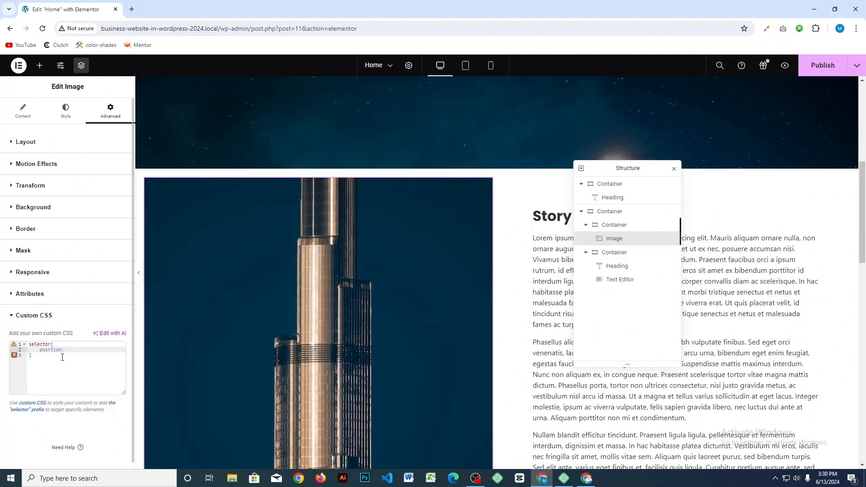
{"action": "type", "text": "sticky;"}
{"action": "key", "text": "Return"}
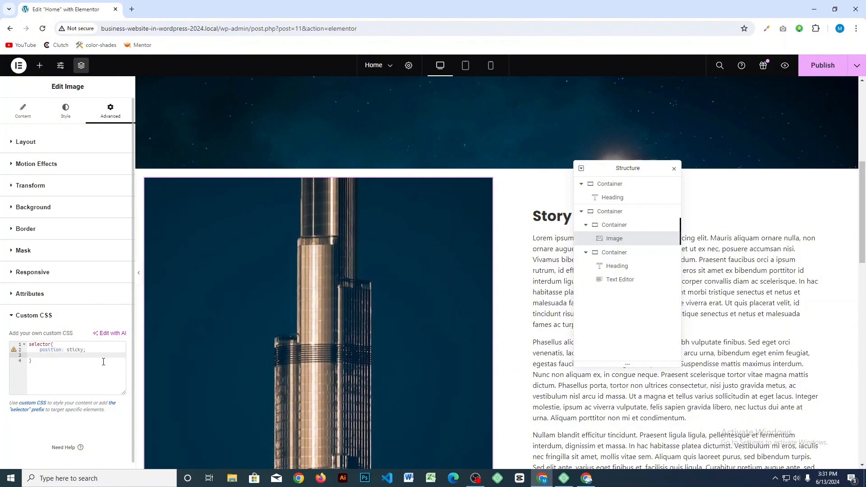
Add the declarations "position: -webkit-sticky;" and "top:0;" to the image's selector rule and check the image's scrolling behaviour.
{"action": "type", "text": "pos"}
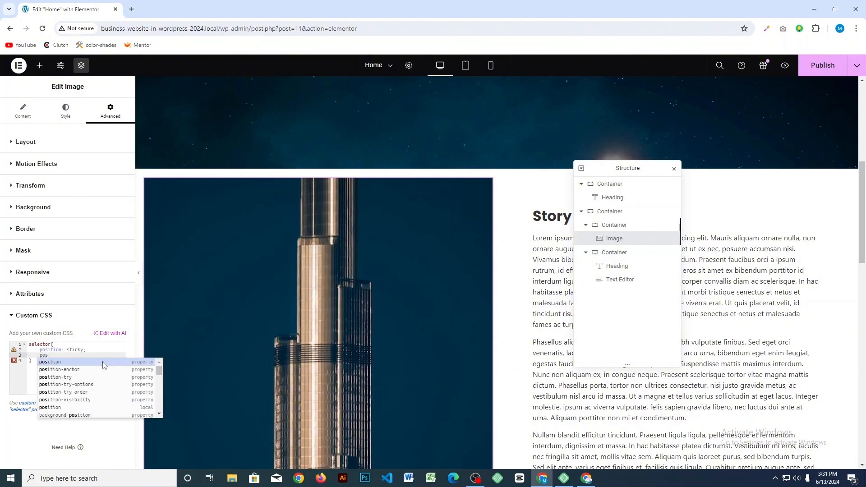
{"action": "left_click", "coordinate": [75, 364]}
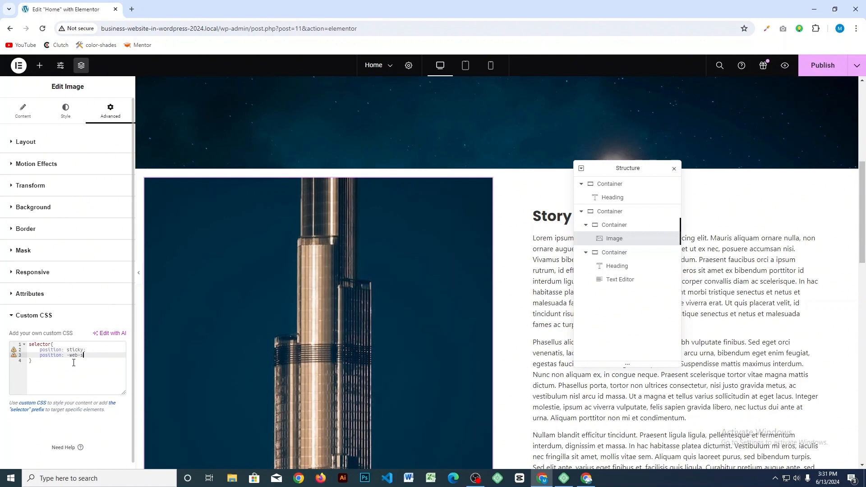
{"action": "type", "text": "-web-sticky;"}
{"action": "key", "text": "Return"}
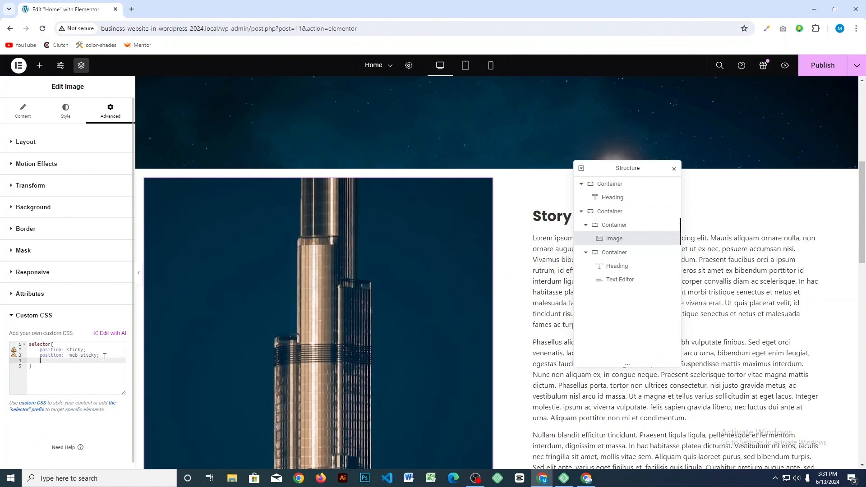
{"action": "type", "text": "top"}
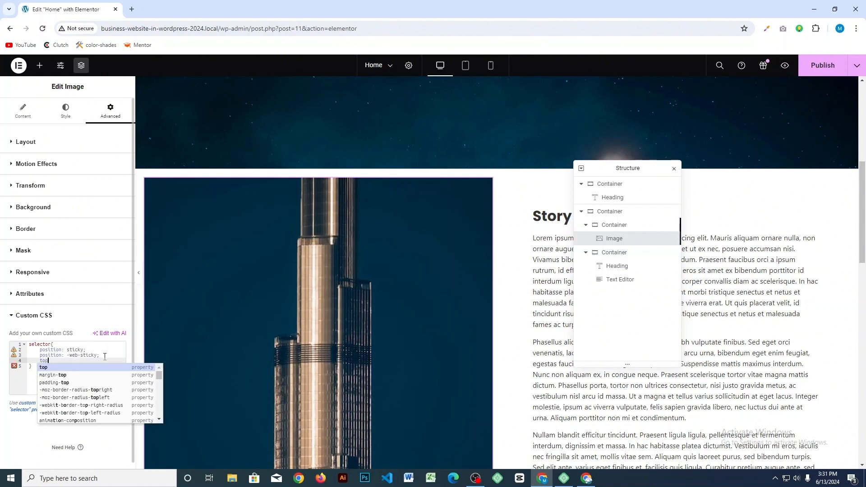
{"action": "type", "text": ":o;"}
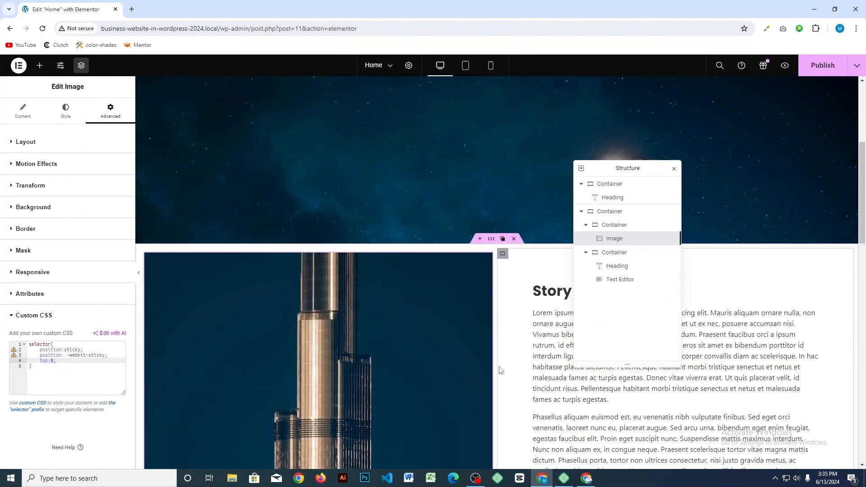
{"action": "scroll", "coordinate": [500, 371], "scroll_direction": "down", "scroll_amount": 5}
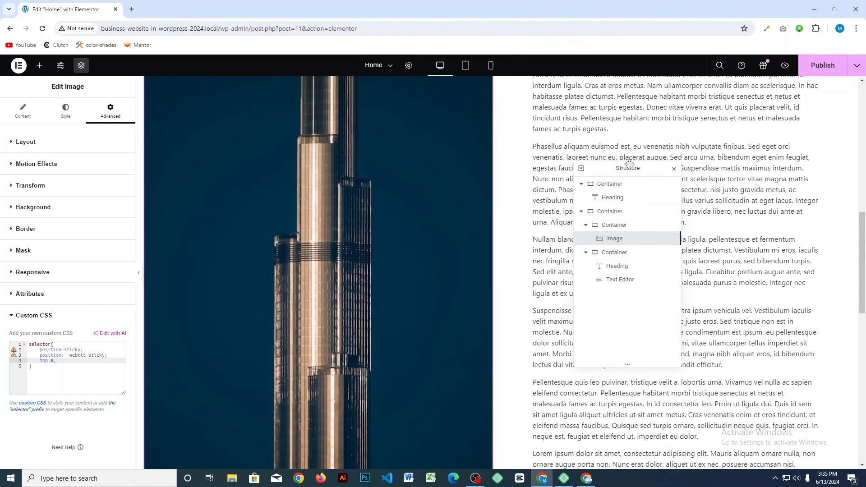
{"action": "left_click_drag", "start_coordinate": [630, 165], "coordinate": [477, 137]}
{"action": "scroll", "coordinate": [679, 253], "scroll_direction": "down", "scroll_amount": 5}
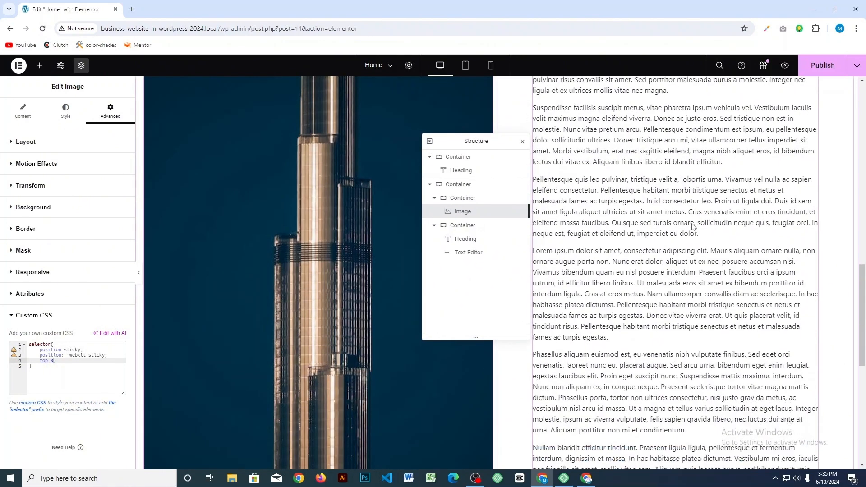
{"action": "scroll", "coordinate": [679, 254], "scroll_direction": "up", "scroll_amount": 5}
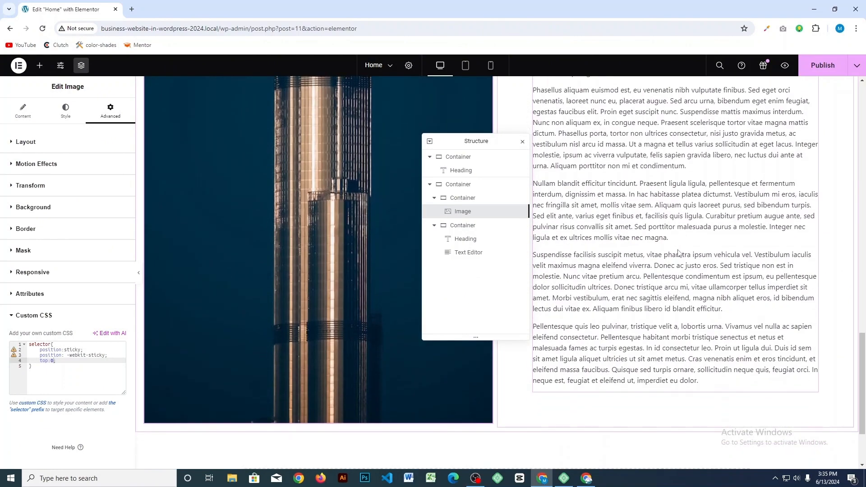
Duplicate the two-column "Story One" section after checking that its skyscraper image sticks while scrolling.
{"action": "scroll", "coordinate": [678, 256], "scroll_direction": "up", "scroll_amount": 6}
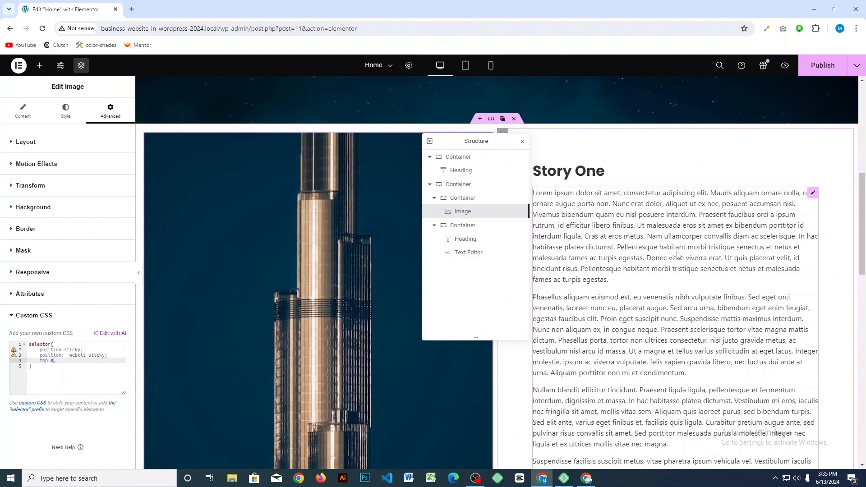
{"action": "scroll", "coordinate": [678, 255], "scroll_direction": "down", "scroll_amount": 4}
{"action": "scroll", "coordinate": [678, 255], "scroll_direction": "down", "scroll_amount": 5}
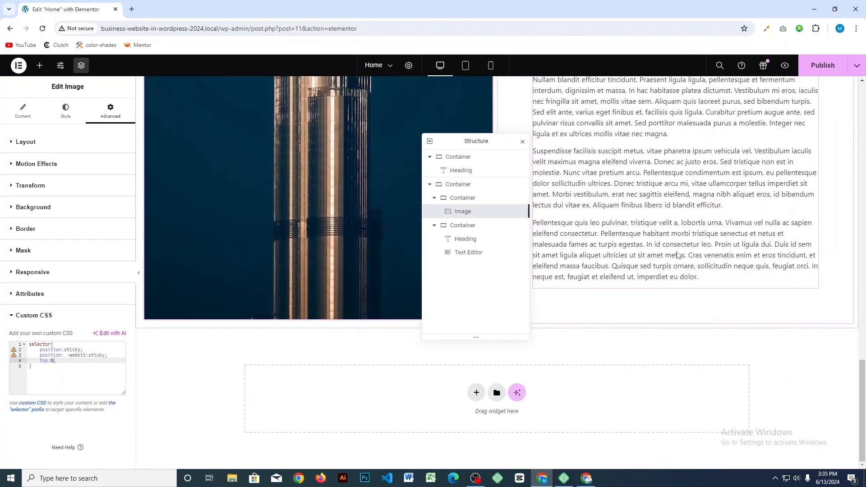
{"action": "scroll", "coordinate": [678, 255], "scroll_direction": "up", "scroll_amount": 7}
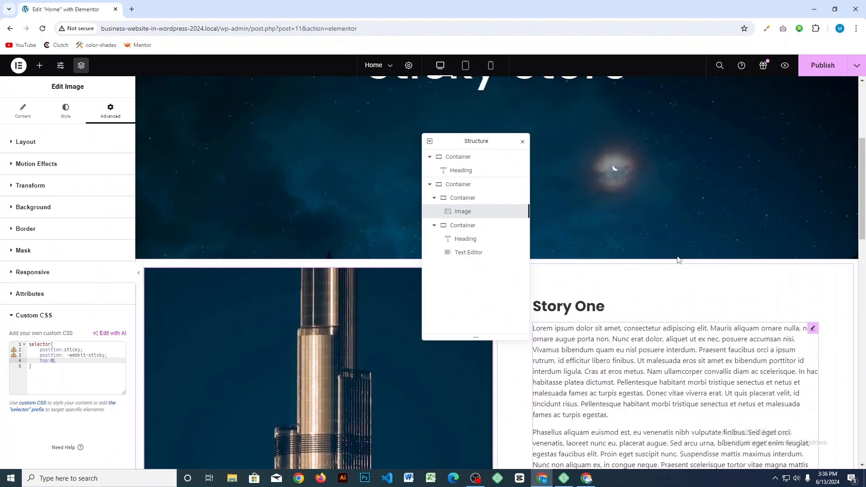
{"action": "scroll", "coordinate": [536, 318], "scroll_direction": "down", "scroll_amount": 3}
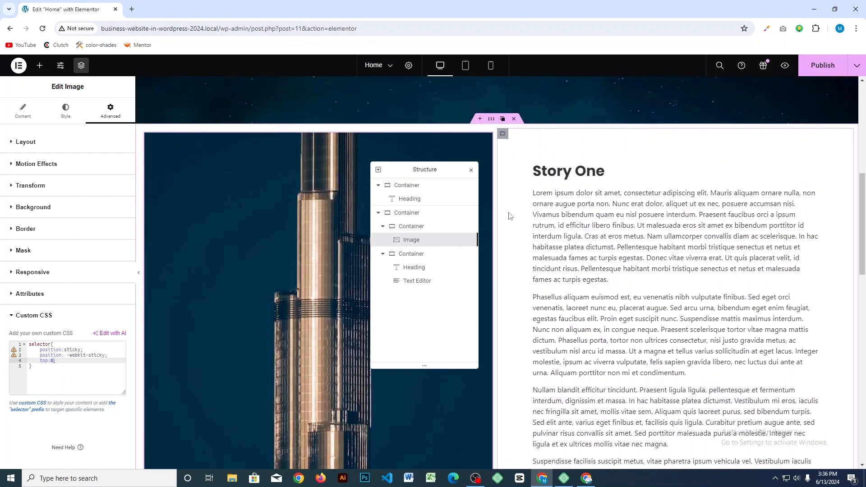
{"action": "left_click", "coordinate": [503, 119]}
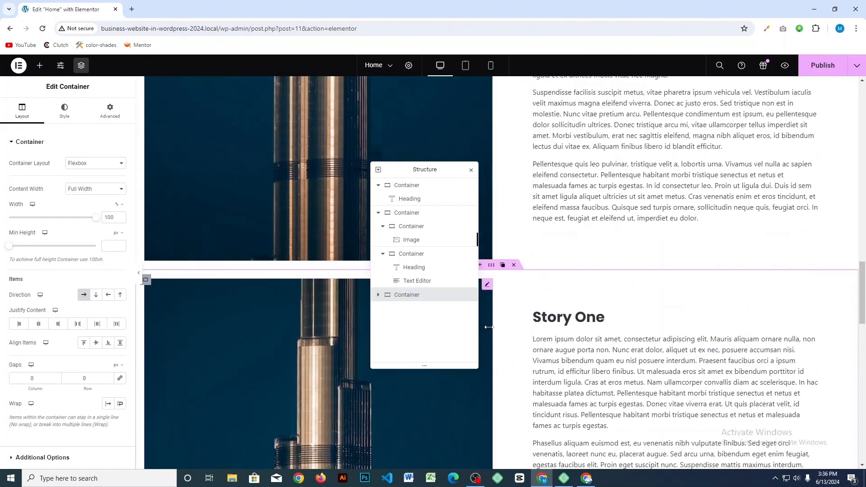
In the duplicated section, replace the skyscraper with the barred-window photo pexels-pacofdezsaura-20899827.jpg and move the text column before the image column.
{"action": "left_click", "coordinate": [256, 270]}
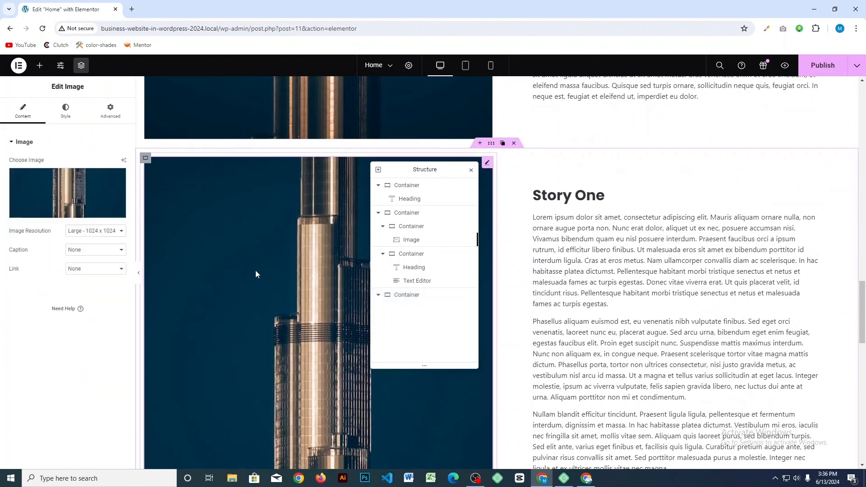
{"action": "left_click", "coordinate": [70, 213]}
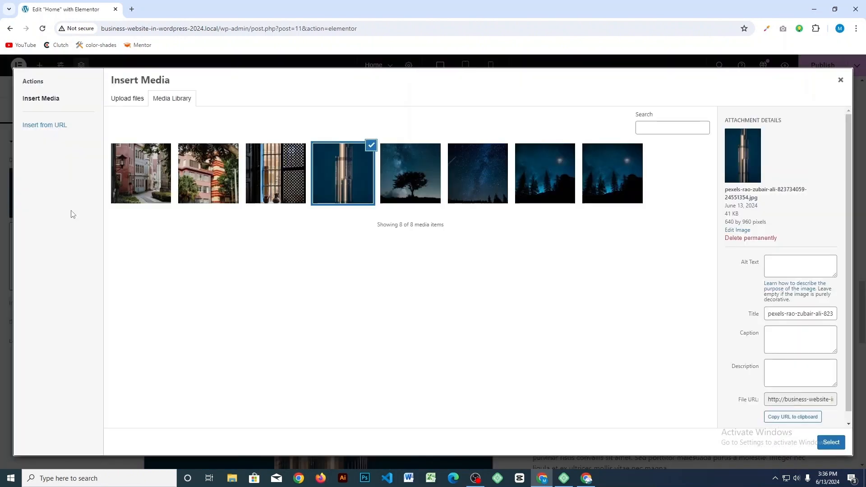
{"action": "left_click", "coordinate": [266, 183]}
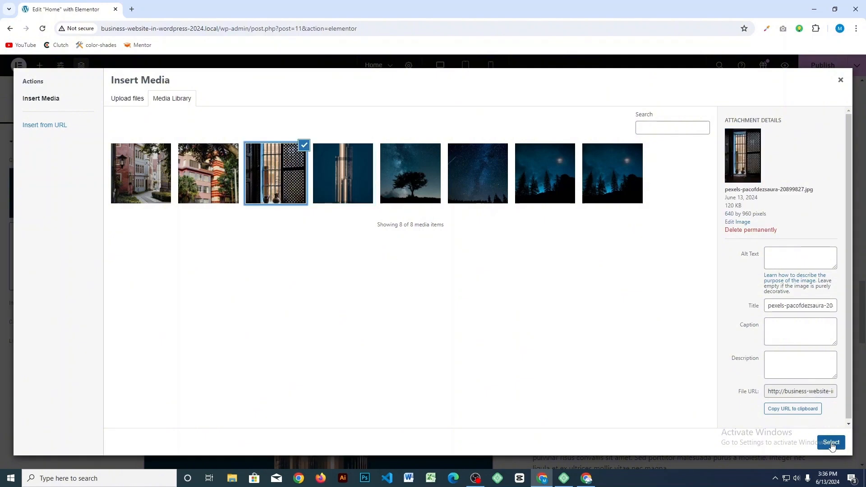
{"action": "left_click", "coordinate": [831, 443]}
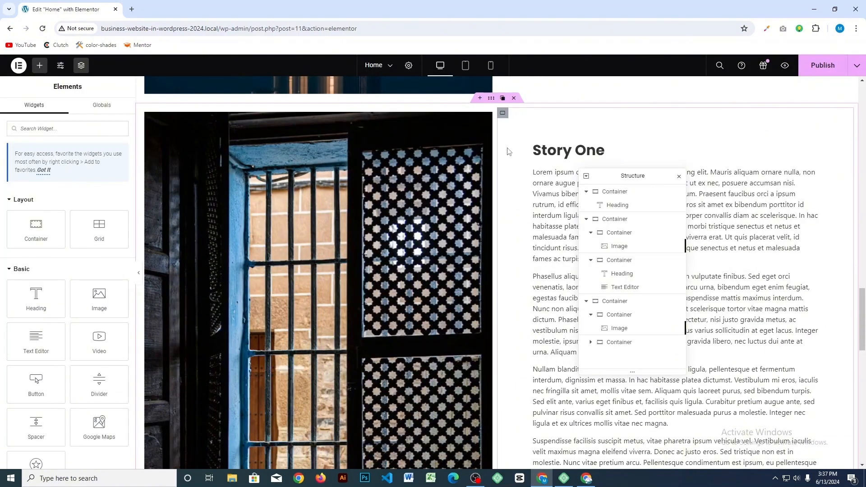
{"action": "left_click_drag", "start_coordinate": [503, 113], "coordinate": [196, 117]}
{"action": "left_click_drag", "start_coordinate": [502, 113], "coordinate": [209, 112]}
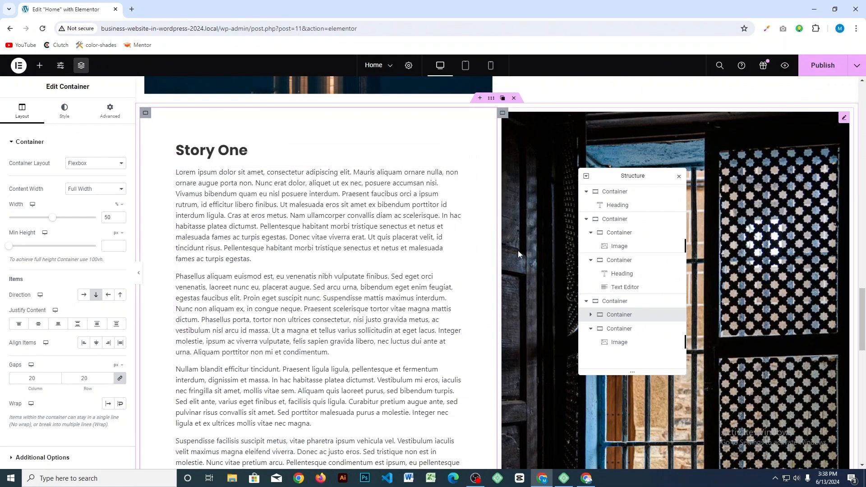
Duplicate the window-photo section and move the image column before the text column in the new copy.
{"action": "scroll", "coordinate": [513, 253], "scroll_direction": "down", "scroll_amount": 4}
{"action": "scroll", "coordinate": [512, 256], "scroll_direction": "up", "scroll_amount": 6}
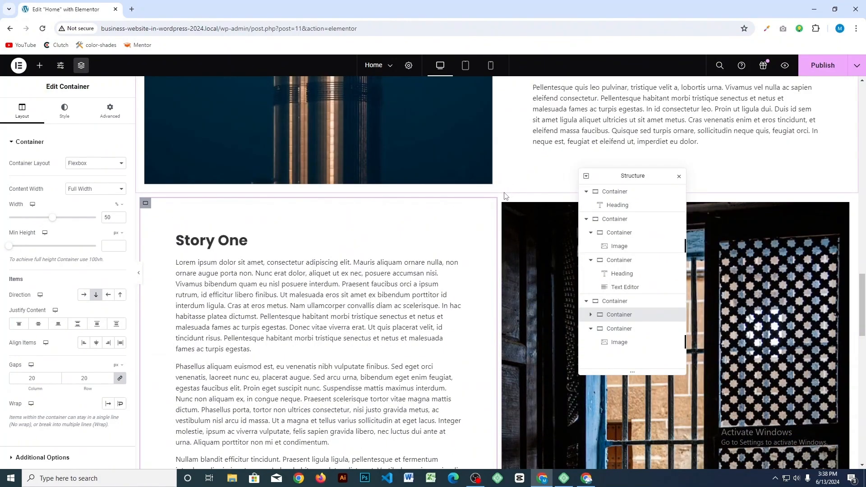
{"action": "left_click", "coordinate": [503, 189]}
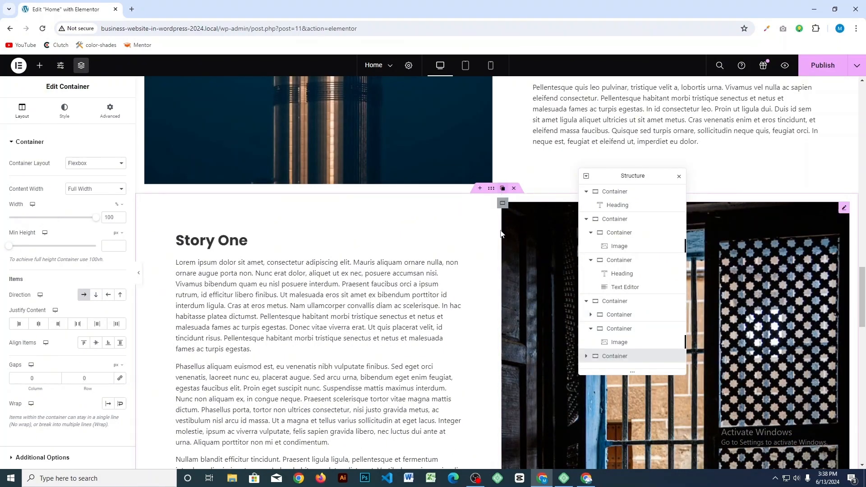
{"action": "scroll", "coordinate": [500, 252], "scroll_direction": "down", "scroll_amount": 6}
{"action": "scroll", "coordinate": [501, 252], "scroll_direction": "down", "scroll_amount": 5}
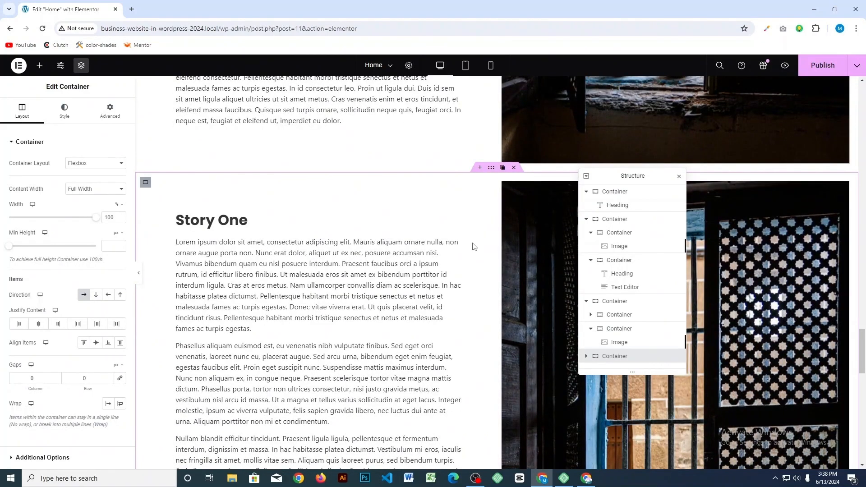
{"action": "left_click_drag", "start_coordinate": [503, 183], "coordinate": [178, 188]}
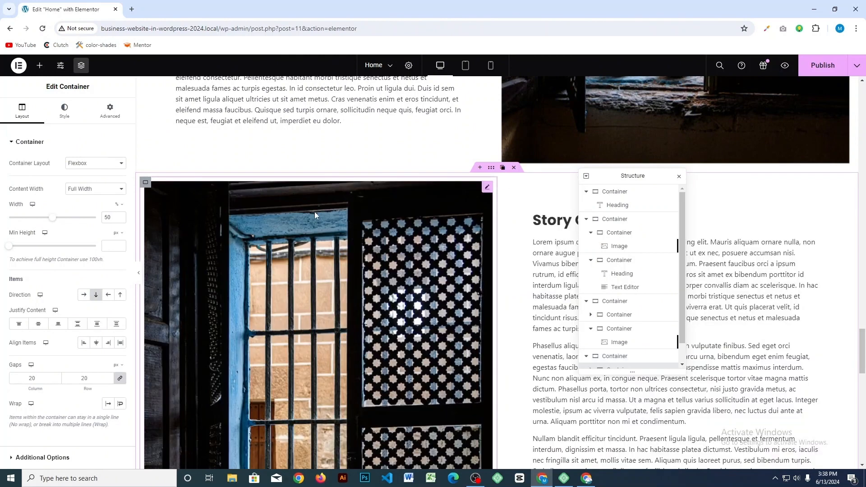
Replace the third story section's image with the media library photo of the pink building with red-striped balconies.
{"action": "left_click", "coordinate": [318, 250]}
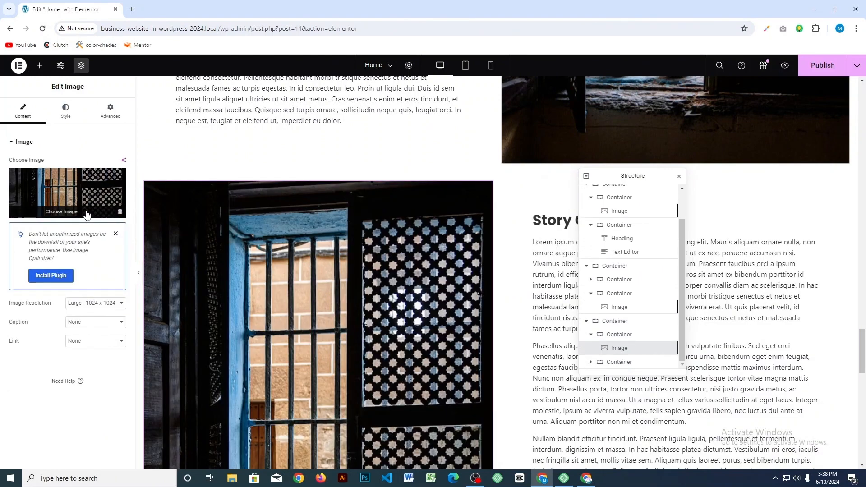
{"action": "left_click", "coordinate": [93, 214]}
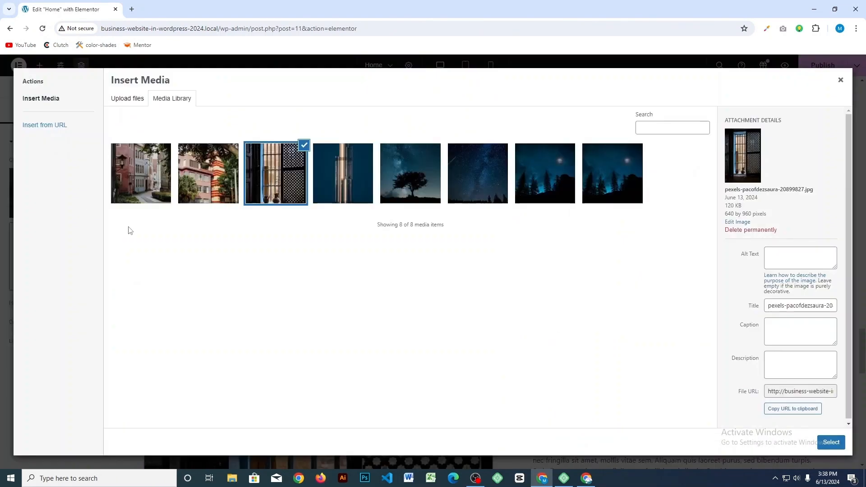
{"action": "left_click", "coordinate": [218, 187]}
{"action": "left_click", "coordinate": [833, 443]}
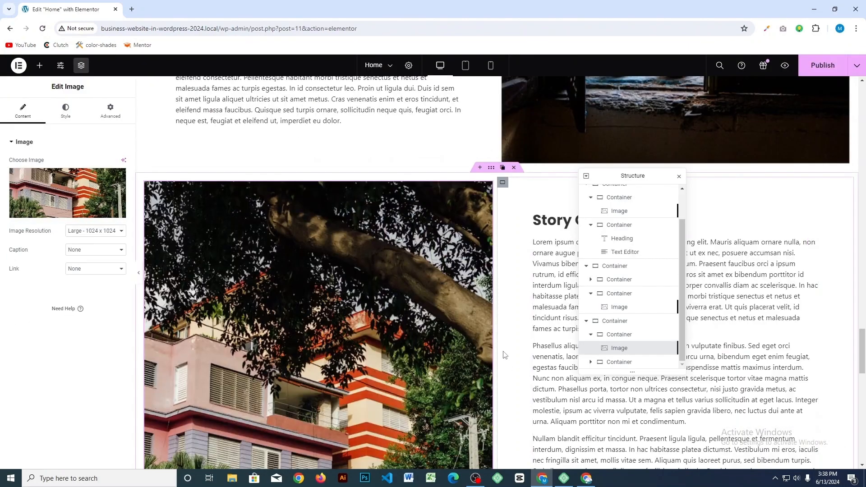
Review the hero and all three story sections on the full-width canvas, checking how each image behaves while scrolling.
{"action": "scroll", "coordinate": [514, 345], "scroll_direction": "down", "scroll_amount": 6}
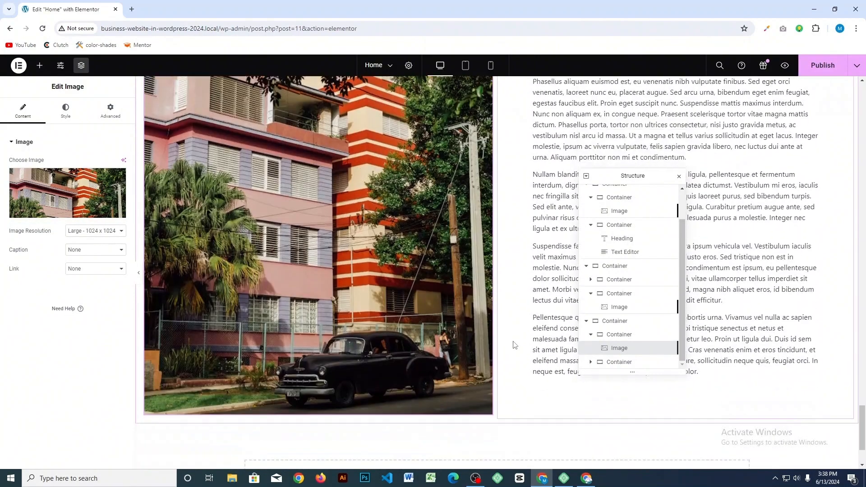
{"action": "scroll", "coordinate": [514, 345], "scroll_direction": "up", "scroll_amount": 3}
{"action": "scroll", "coordinate": [514, 346], "scroll_direction": "up", "scroll_amount": 15}
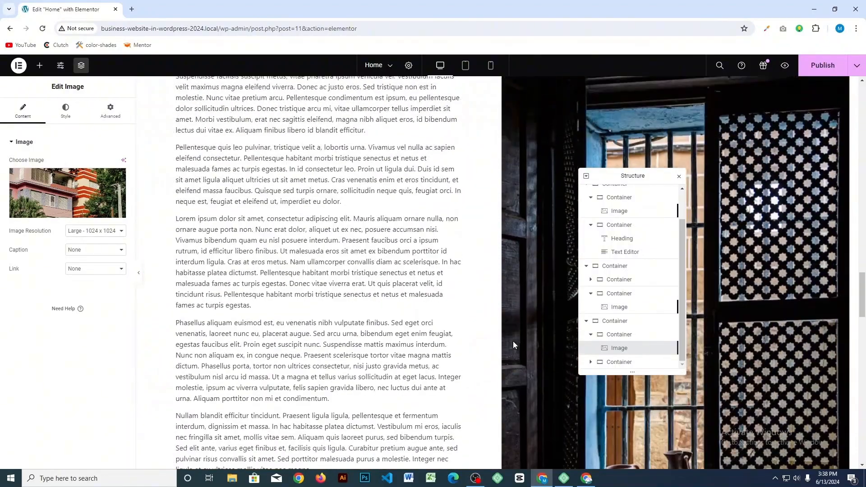
{"action": "scroll", "coordinate": [513, 345], "scroll_direction": "up", "scroll_amount": 15}
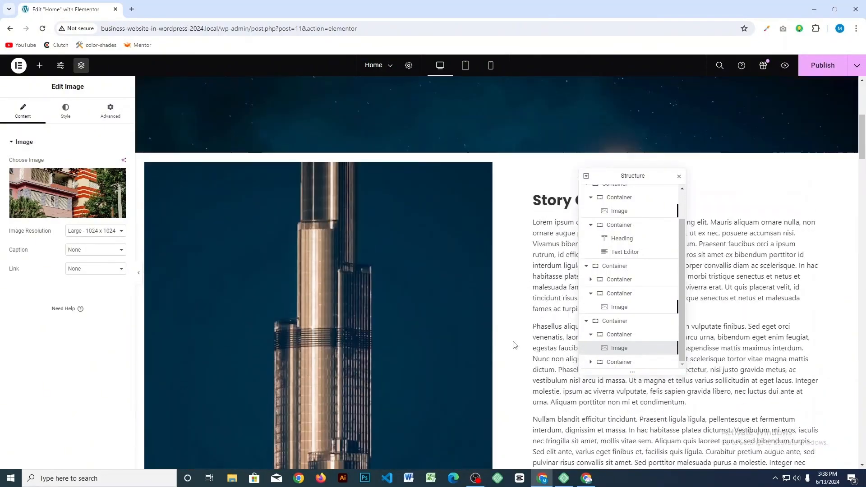
{"action": "left_click", "coordinate": [139, 274]}
{"action": "left_click", "coordinate": [139, 275]}
{"action": "scroll", "coordinate": [549, 267], "scroll_direction": "down", "scroll_amount": 12}
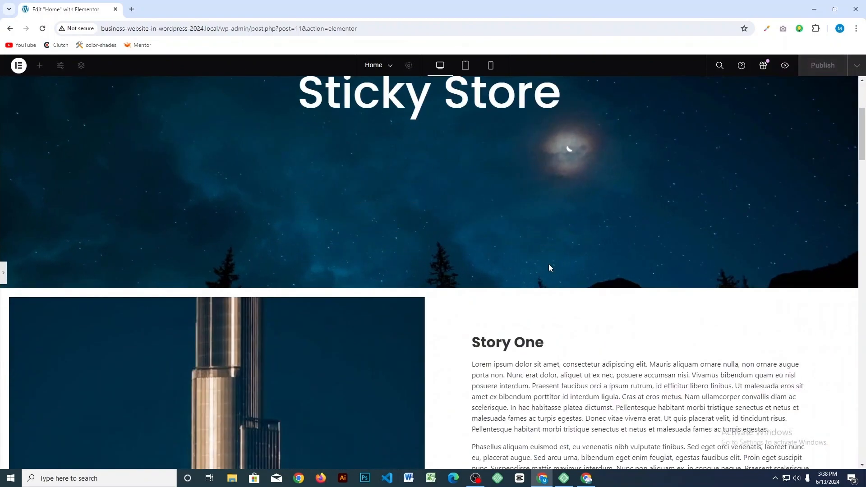
{"action": "scroll", "coordinate": [548, 268], "scroll_direction": "down", "scroll_amount": 15}
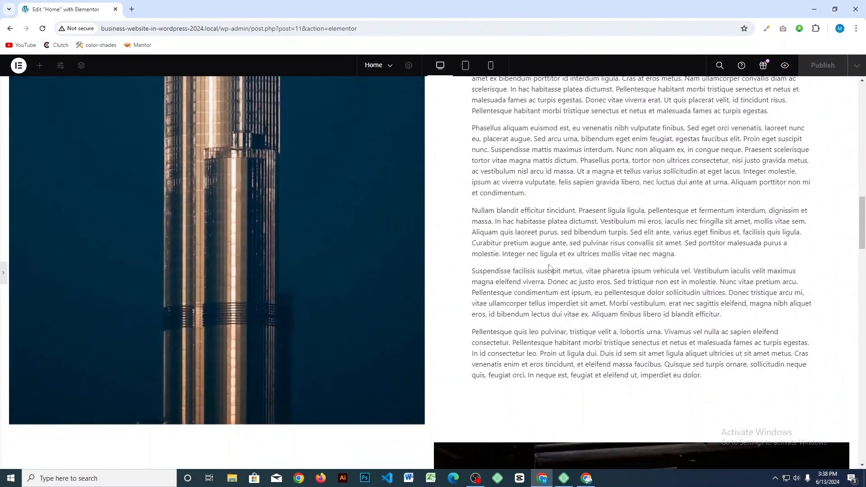
{"action": "scroll", "coordinate": [549, 268], "scroll_direction": "down", "scroll_amount": 12}
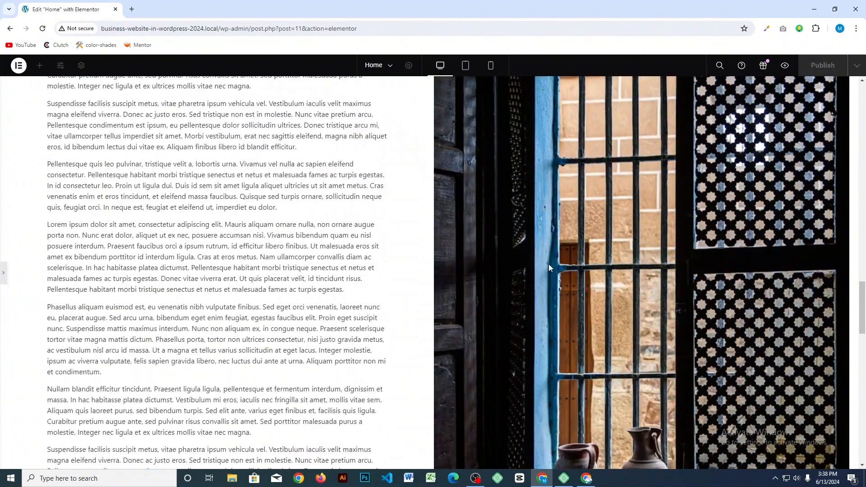
{"action": "scroll", "coordinate": [549, 268], "scroll_direction": "down", "scroll_amount": 5}
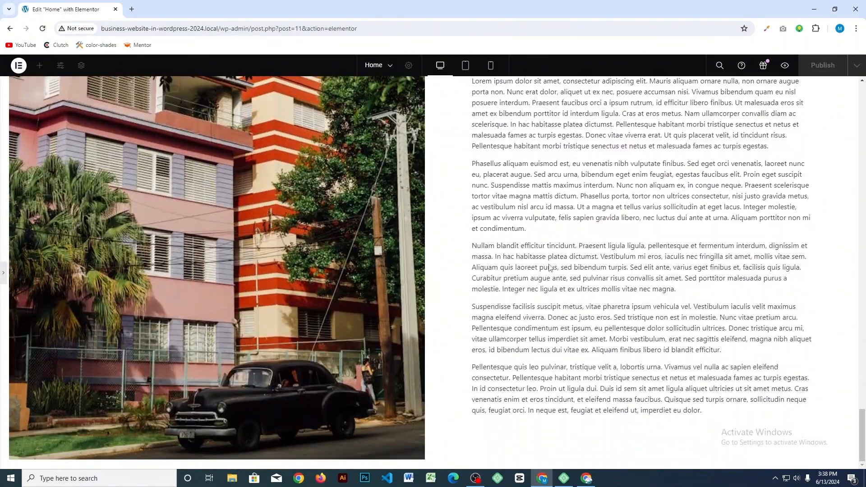
{"action": "left_click", "coordinate": [3, 276]}
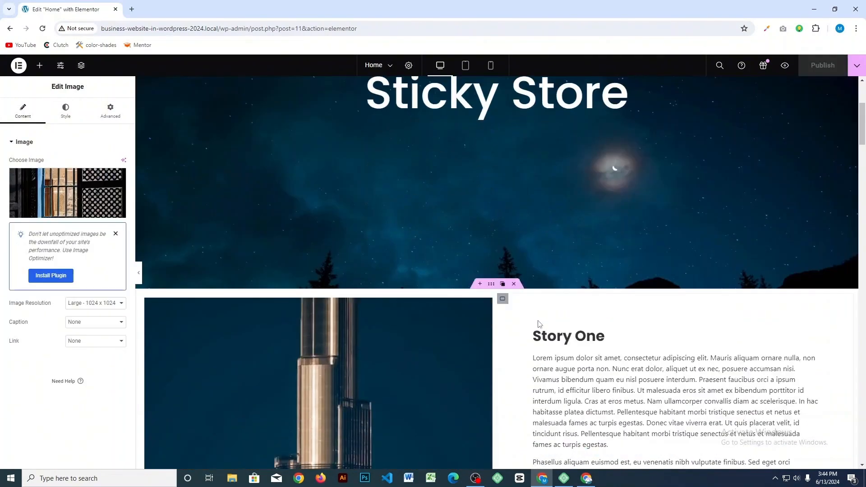
Examine the scrolling behaviour of the "Sticky Store" hero background and the first story section's skyscraper image.
{"action": "scroll", "coordinate": [552, 331], "scroll_direction": "down", "scroll_amount": 10}
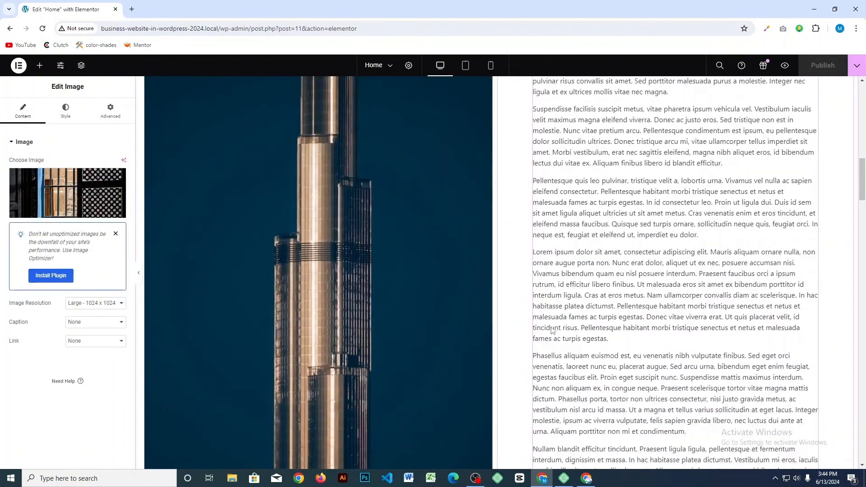
{"action": "scroll", "coordinate": [553, 331], "scroll_direction": "down", "scroll_amount": 5}
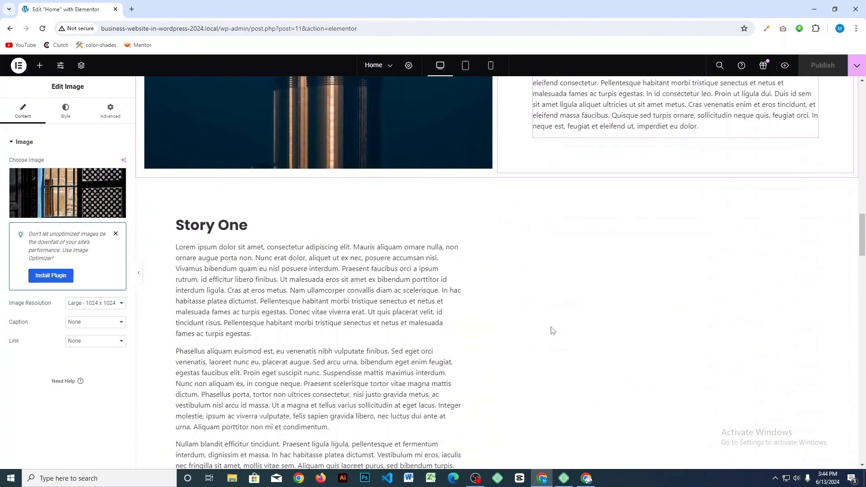
{"action": "scroll", "coordinate": [552, 331], "scroll_direction": "up", "scroll_amount": 15}
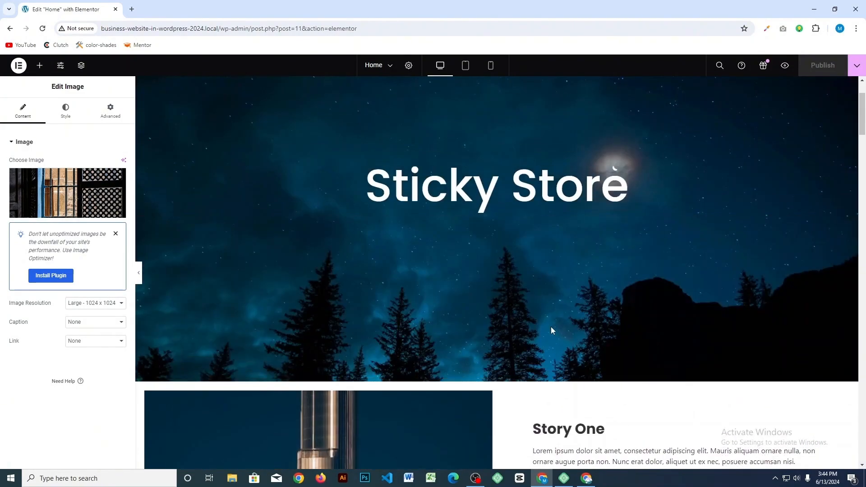
{"action": "scroll", "coordinate": [552, 331], "scroll_direction": "up", "scroll_amount": 2}
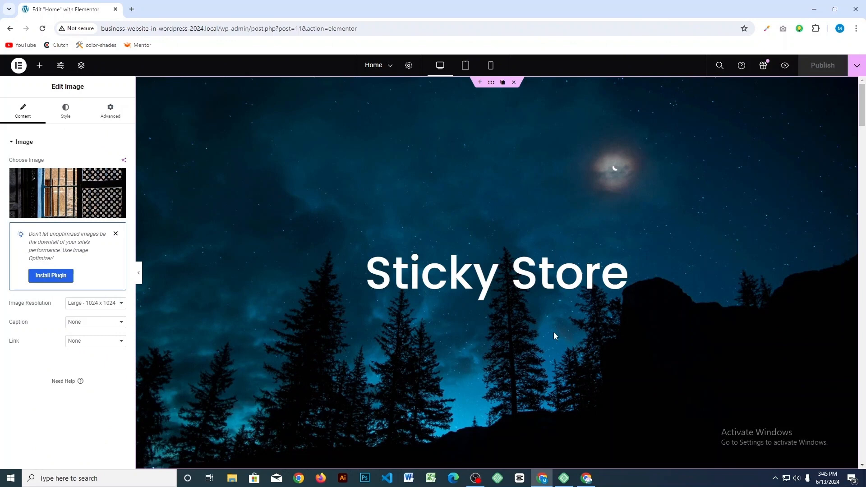
{"action": "scroll", "coordinate": [554, 336], "scroll_direction": "down", "scroll_amount": 6}
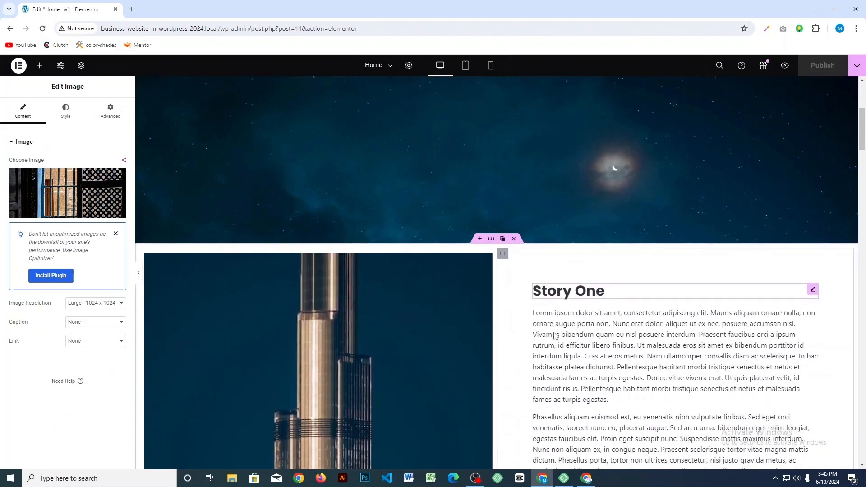
{"action": "scroll", "coordinate": [554, 336], "scroll_direction": "down", "scroll_amount": 10}
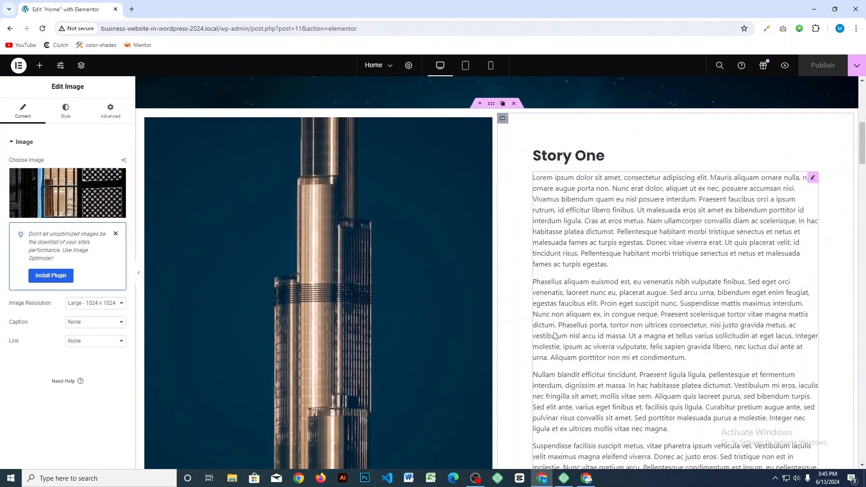
{"action": "scroll", "coordinate": [554, 336], "scroll_direction": "down", "scroll_amount": 2}
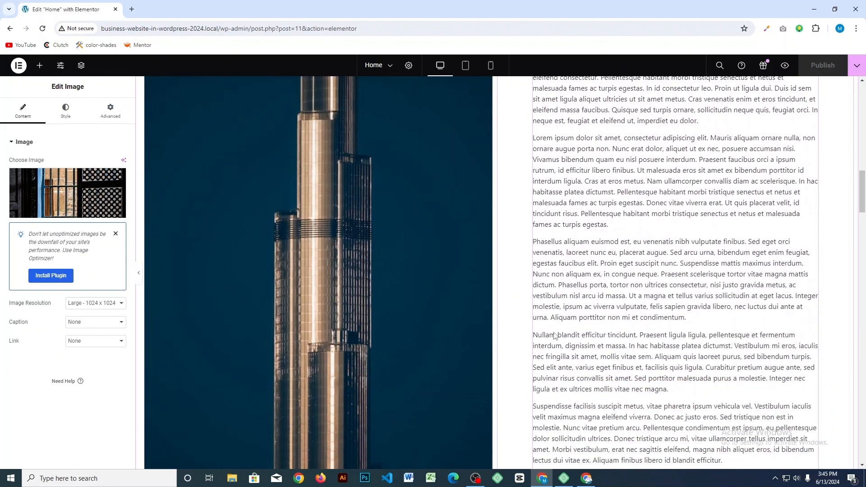